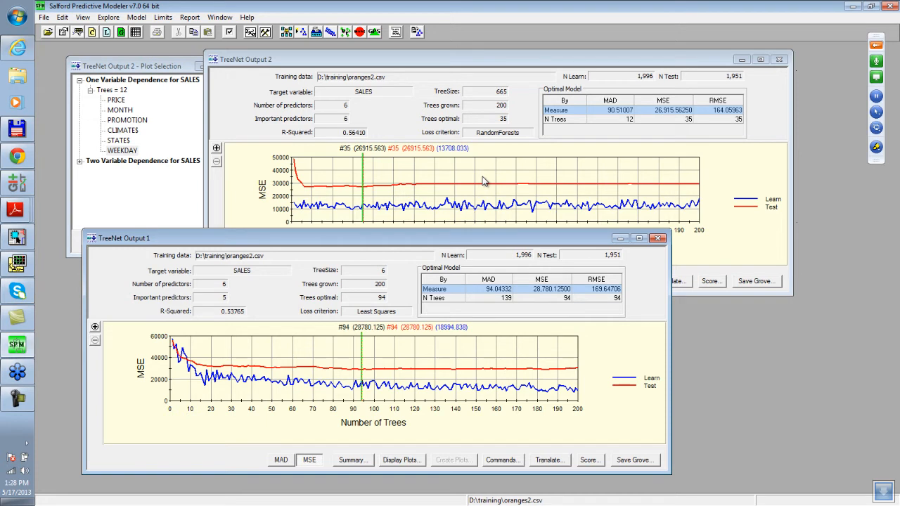
# Step: Bring TreeNet Output 2 forward, open the oranges2.csv data table, and narrow and reposition the table's window over the outputs
pyautogui.moveTo(502, 64); pyautogui.dragTo(526, 68)
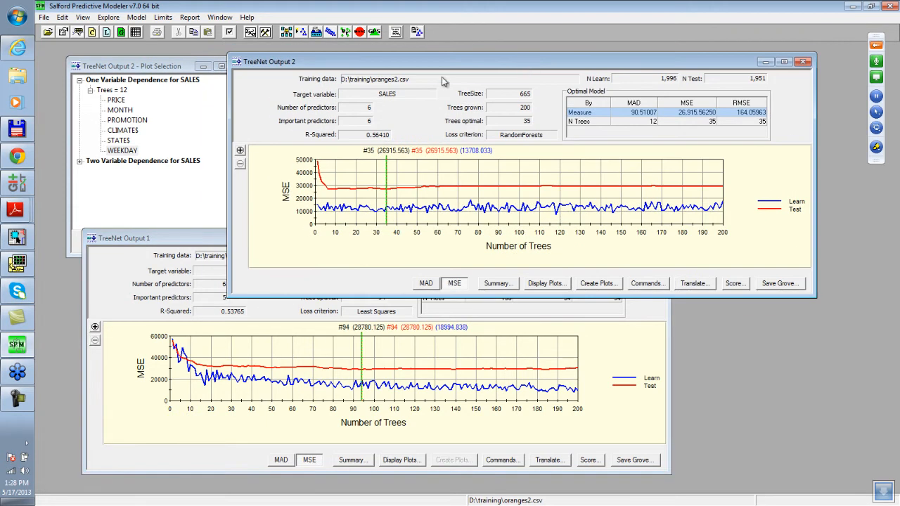
pyautogui.click(136, 33)
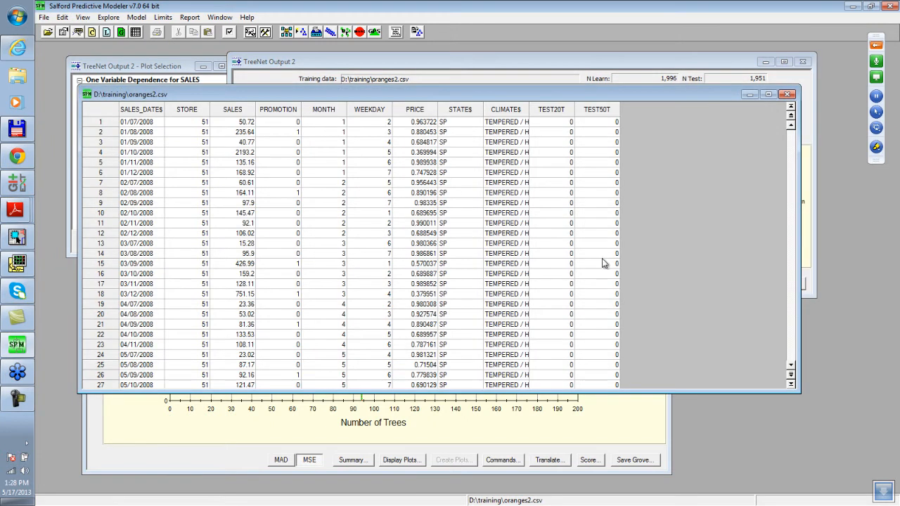
pyautogui.moveTo(796, 248); pyautogui.dragTo(665, 248)
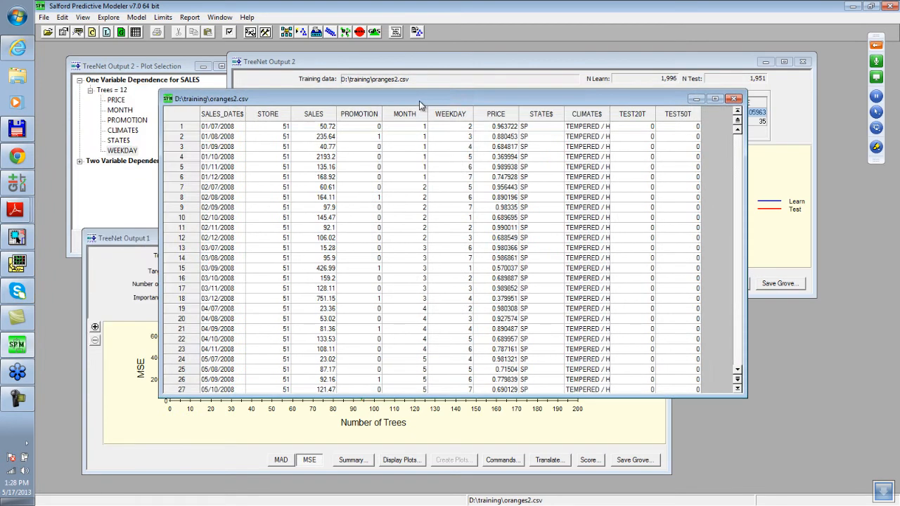
pyautogui.moveTo(338, 97); pyautogui.dragTo(419, 101)
# Step: Examine the SALES_DATE$ entries one by one in rows 1 to 8 of the data table
pyautogui.click(234, 127)
pyautogui.click(225, 138)
pyautogui.click(221, 147)
pyautogui.click(221, 157)
pyautogui.click(221, 169)
pyautogui.click(222, 178)
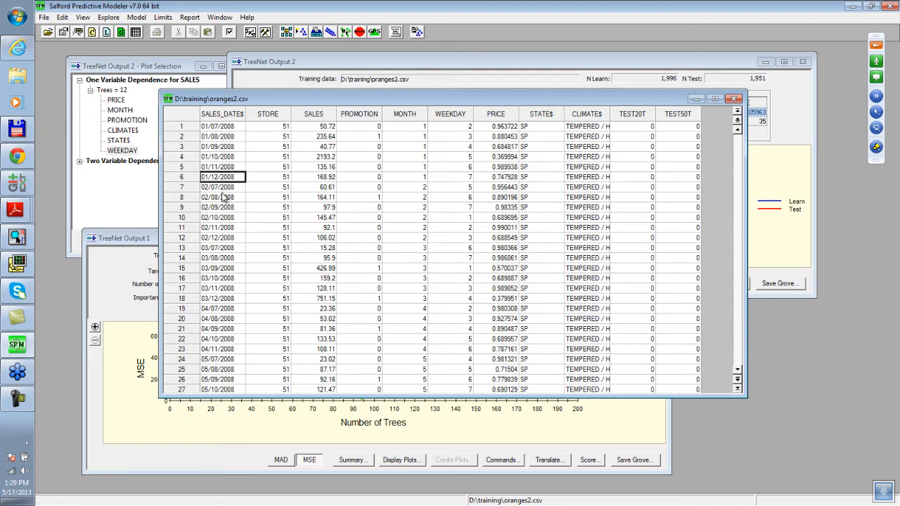
pyautogui.click(223, 188)
pyautogui.click(222, 199)
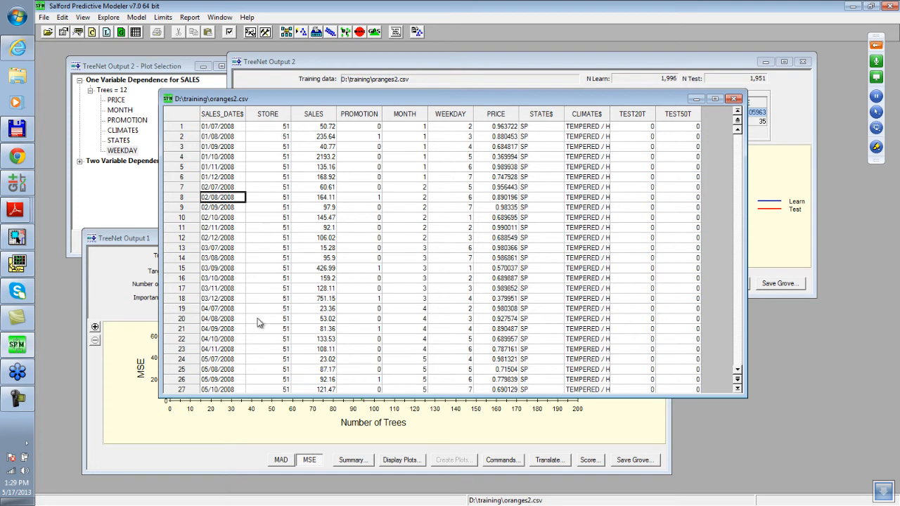
# Step: Compare the January dates in rows 1 to 6 with the first February date in row 7
pyautogui.click(225, 127)
pyautogui.click(223, 136)
pyautogui.click(222, 146)
pyautogui.click(220, 157)
pyautogui.click(221, 167)
pyautogui.click(220, 178)
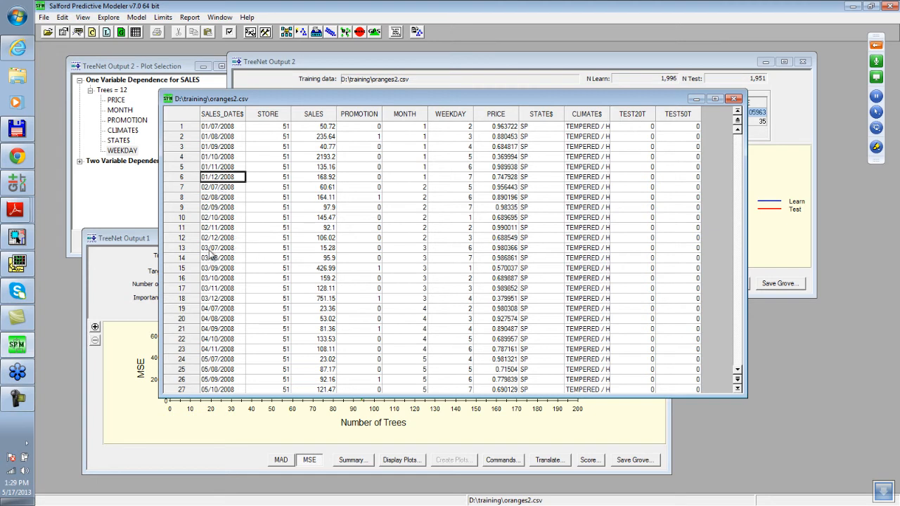
pyautogui.click(213, 128)
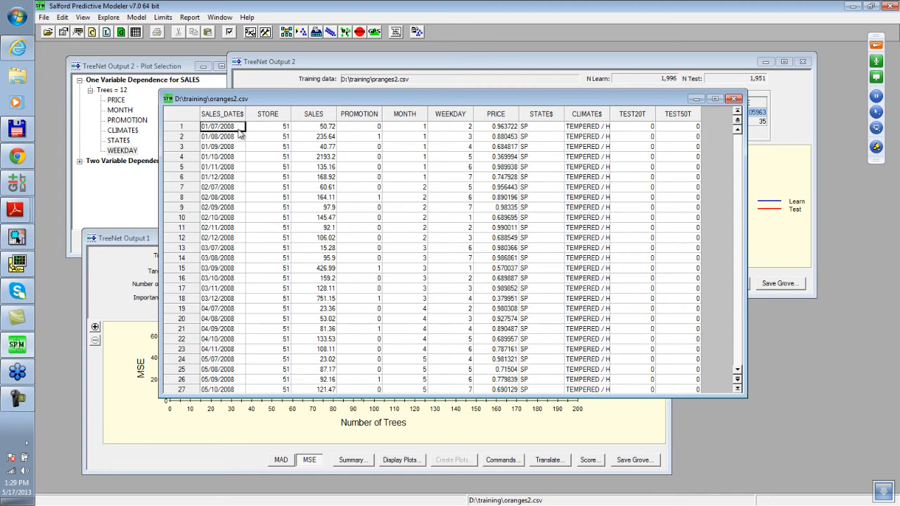
pyautogui.click(225, 140)
pyautogui.click(226, 148)
pyautogui.click(223, 157)
pyautogui.click(222, 167)
pyautogui.click(221, 177)
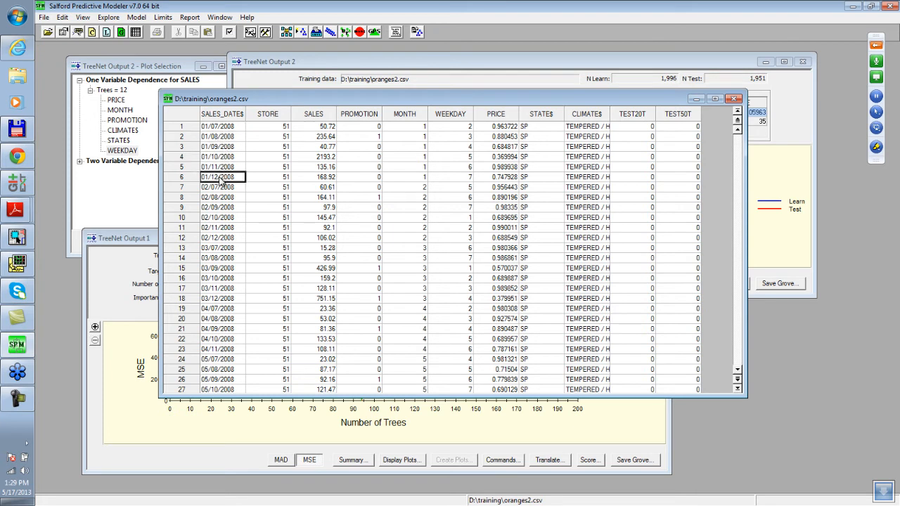
pyautogui.click(207, 190)
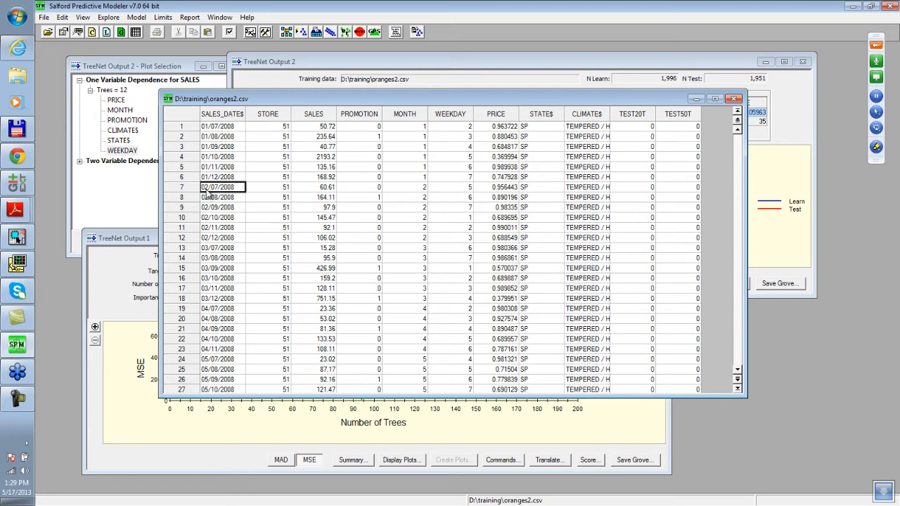
# Step: Examine how the SALES_DATE$ entries progress from March 2008 through the end of August 2008
pyautogui.click(223, 247)
pyautogui.scroll(-3, 239, 366)
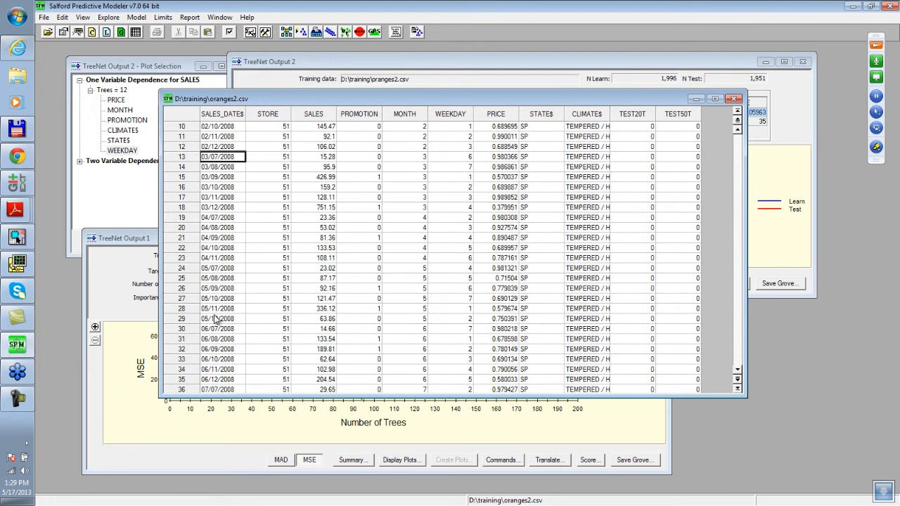
pyautogui.click(220, 309)
pyautogui.scroll(-1, 236, 358)
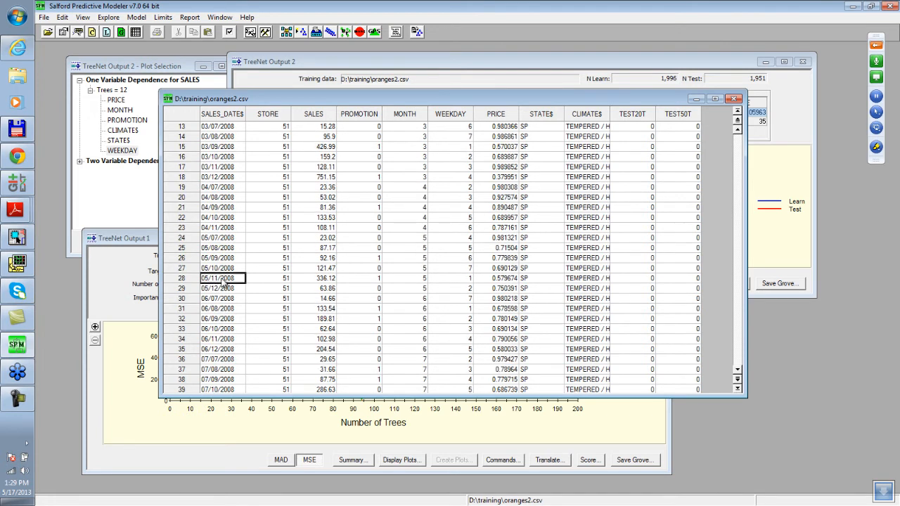
pyautogui.click(221, 299)
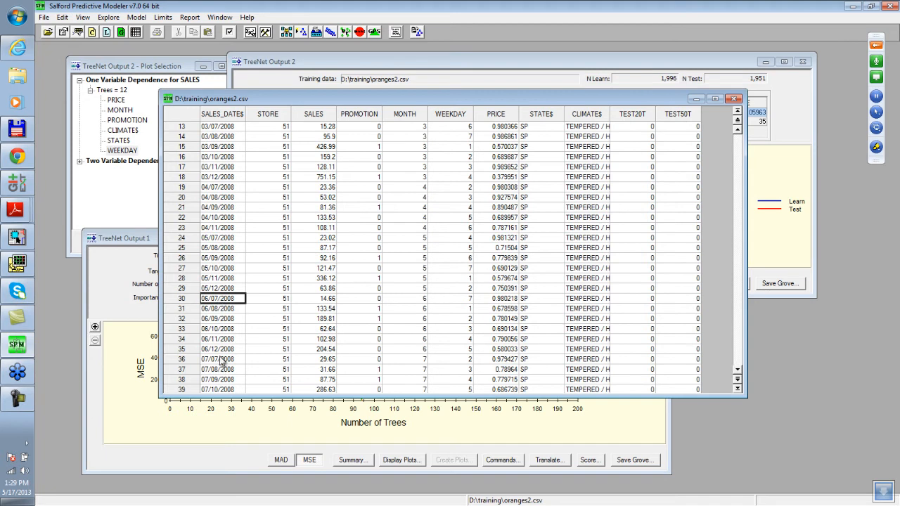
pyautogui.scroll(-13, 221, 362)
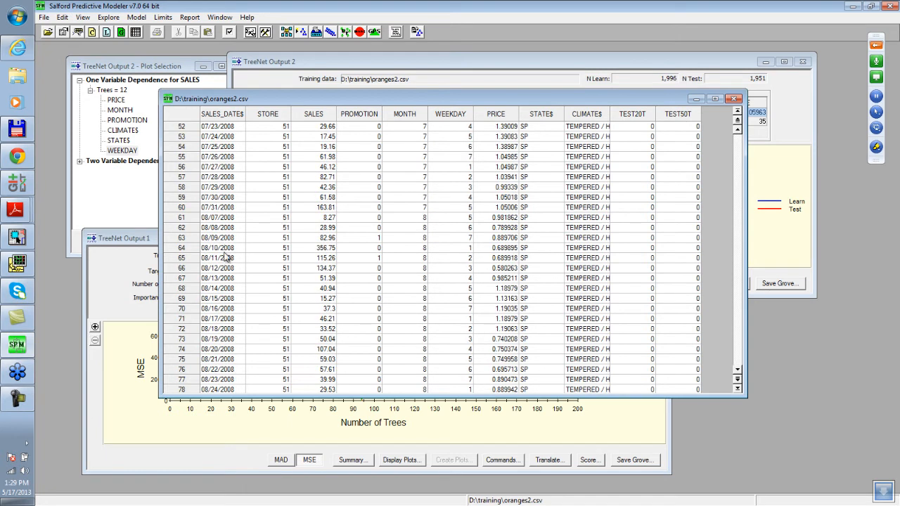
pyautogui.click(214, 220)
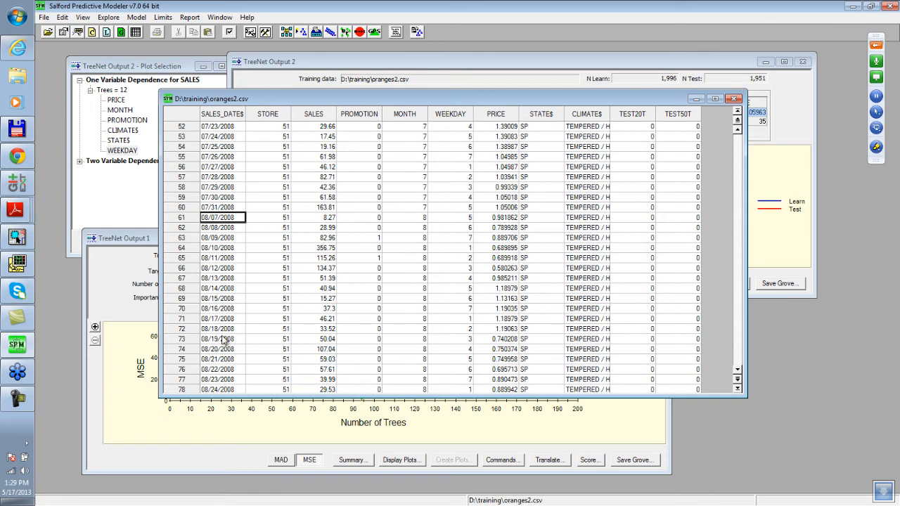
pyautogui.scroll(-3, 218, 365)
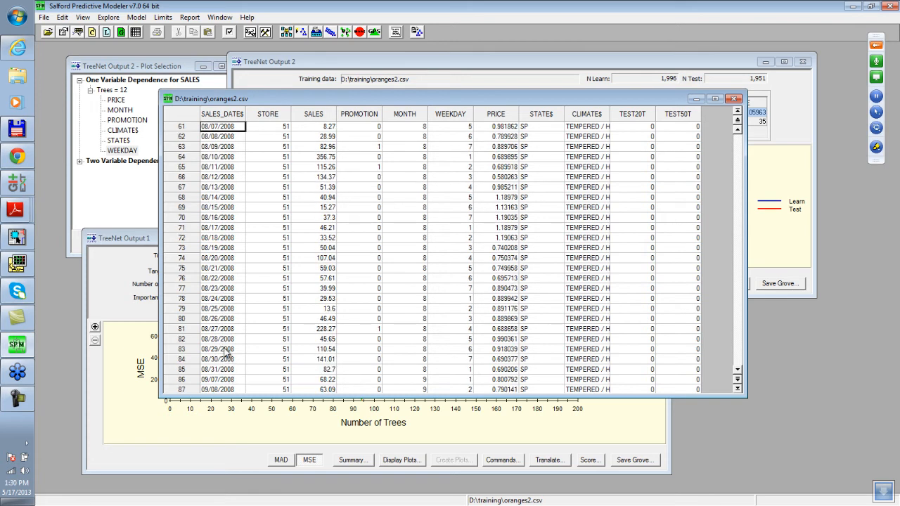
pyautogui.click(223, 360)
pyautogui.click(228, 370)
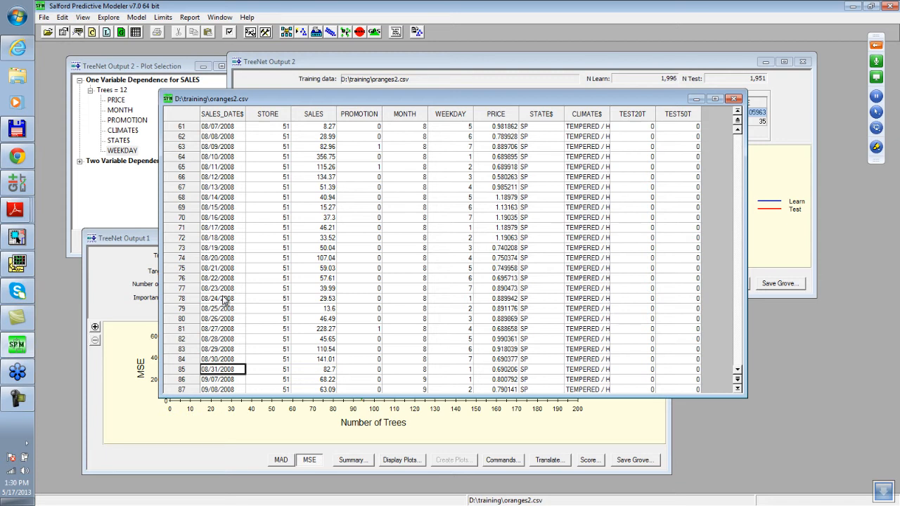
# Step: Examine the MONTH and SALES_DATE$ values at the transition from July to August in rows 60 and 61
pyautogui.click(271, 169)
pyautogui.click(408, 169)
pyautogui.scroll(2, 418, 204)
pyautogui.click(414, 187)
pyautogui.click(412, 177)
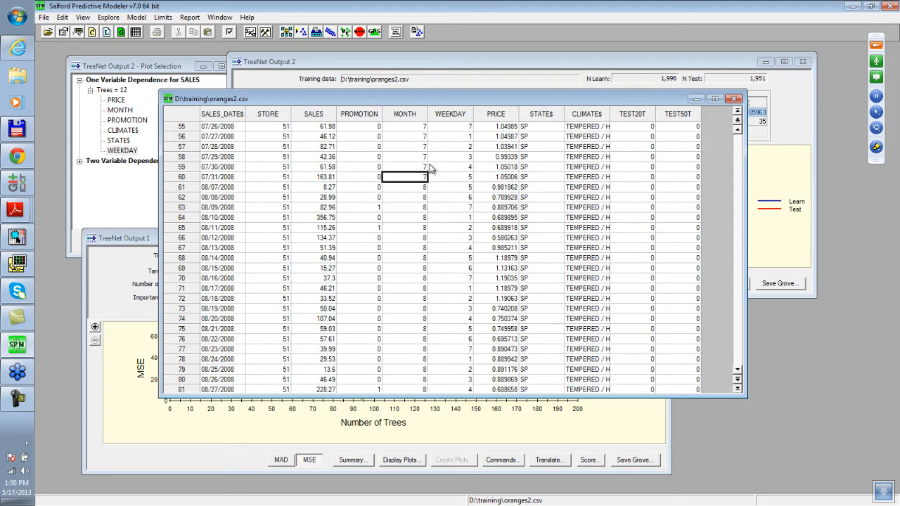
pyautogui.click(222, 178)
pyautogui.click(217, 188)
pyautogui.click(221, 179)
pyautogui.click(219, 187)
pyautogui.click(411, 176)
pyautogui.click(412, 188)
# Step: Examine the STORE and MONTH values in row 55 and highlight the sales dates in rows 55 to 60
pyautogui.click(268, 127)
pyautogui.click(405, 127)
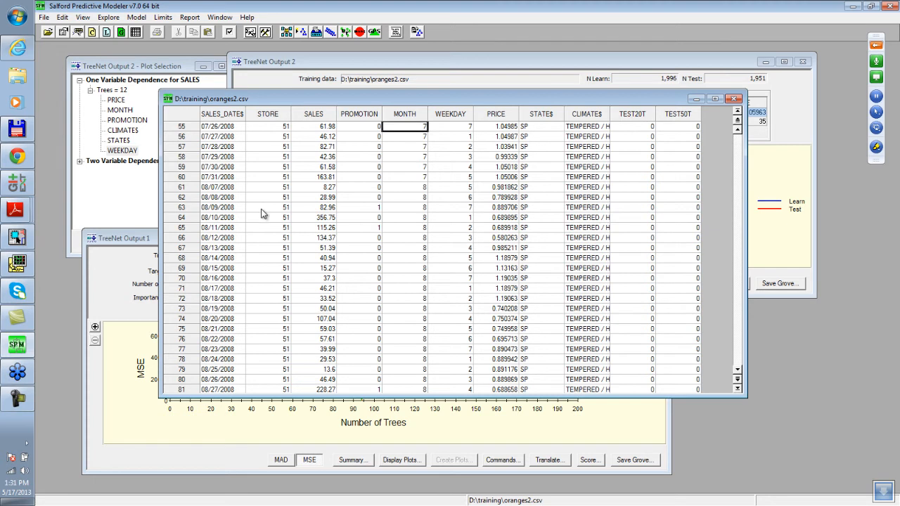
pyautogui.click(272, 126)
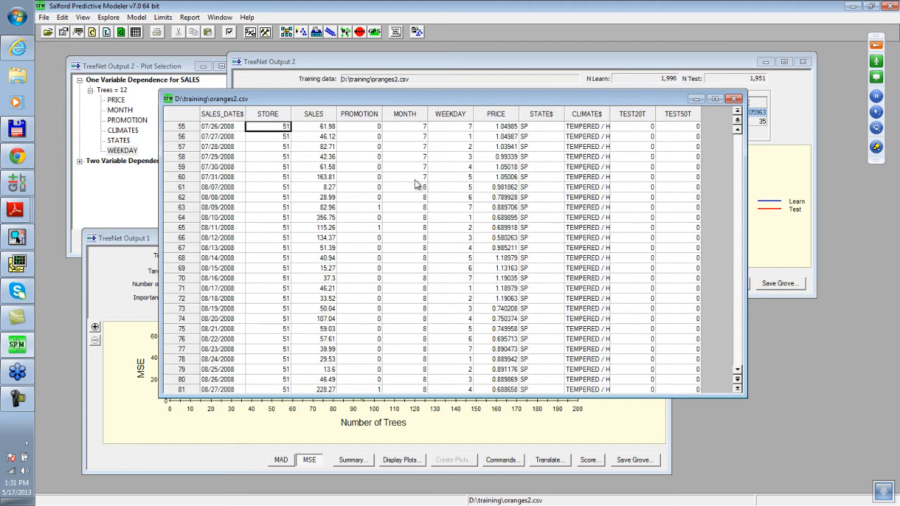
pyautogui.moveTo(231, 177); pyautogui.dragTo(231, 128)
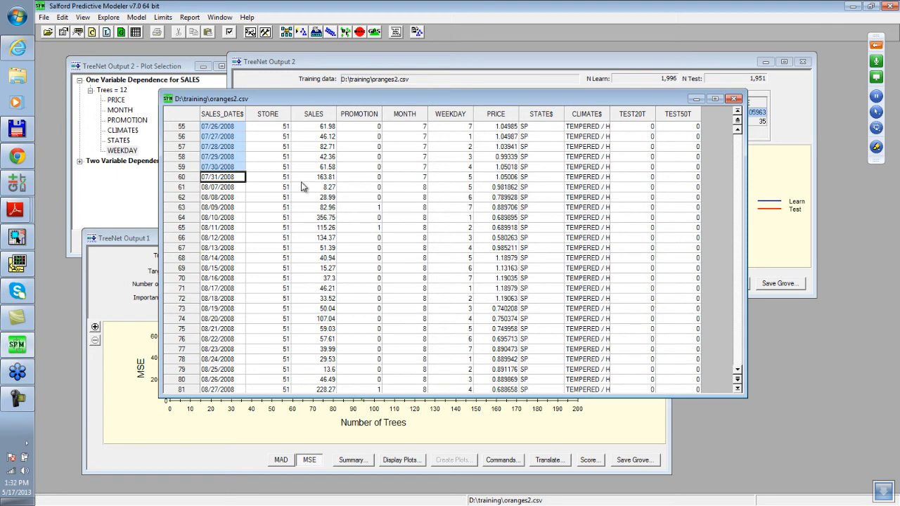
pyautogui.click(269, 138)
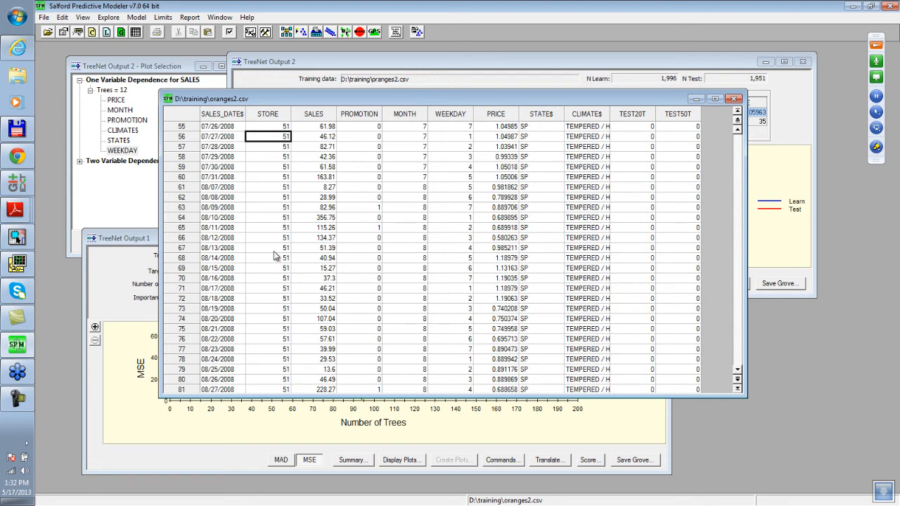
# Step: Examine the SALES column and the PROMOTION column, including the promotion values in rows 55 and 56
pyautogui.click(323, 116)
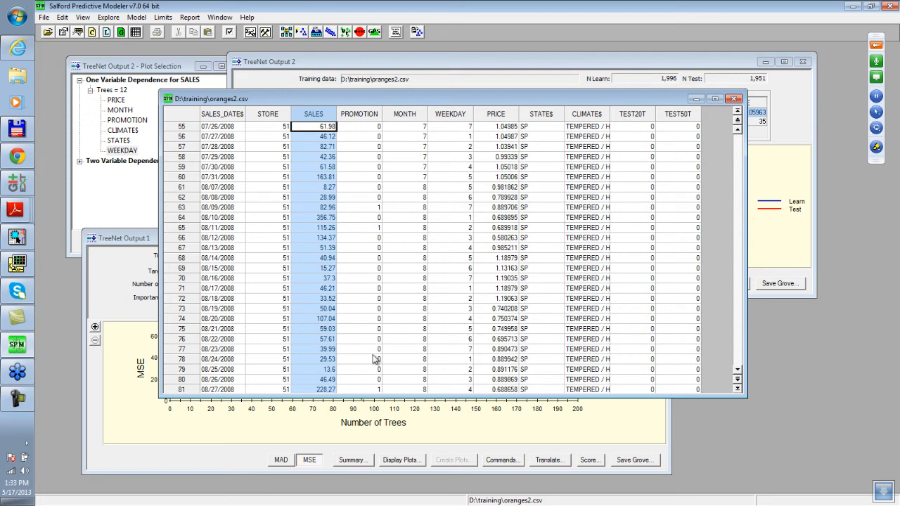
pyautogui.click(359, 134)
pyautogui.click(362, 114)
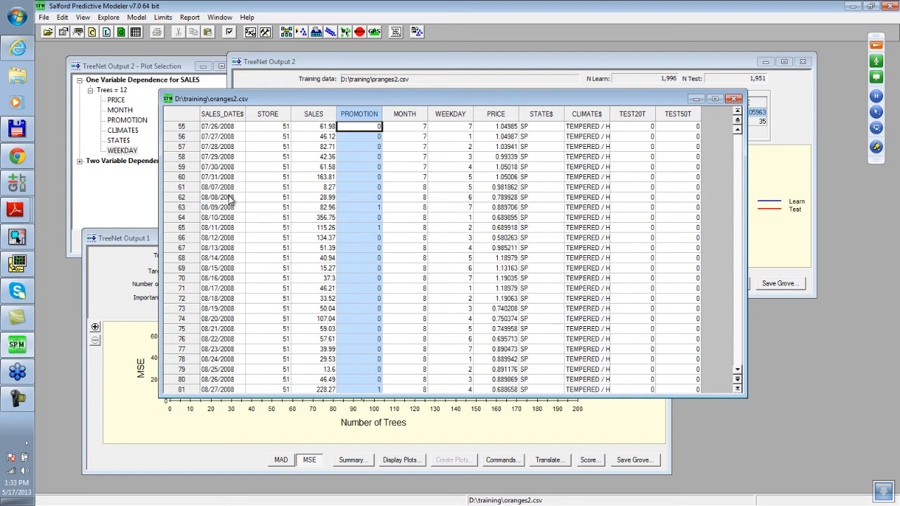
pyautogui.click(352, 128)
pyautogui.click(357, 138)
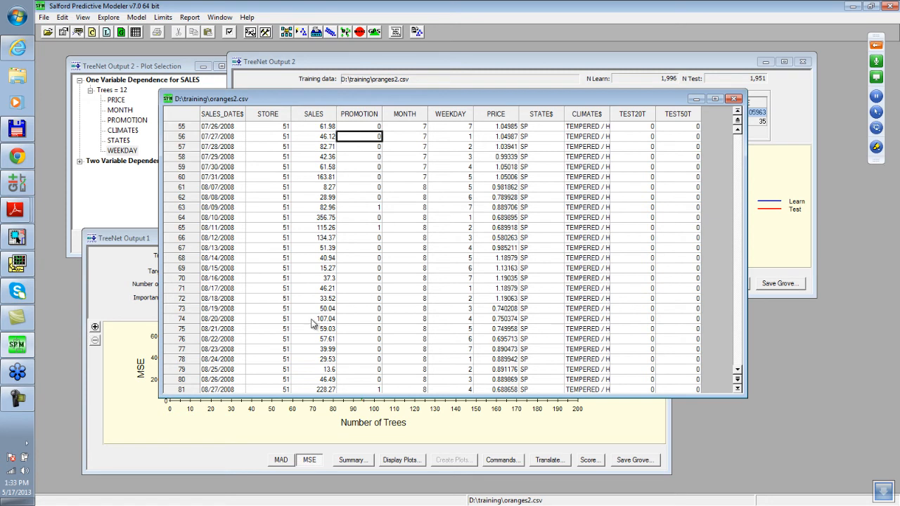
pyautogui.click(357, 127)
pyautogui.click(353, 139)
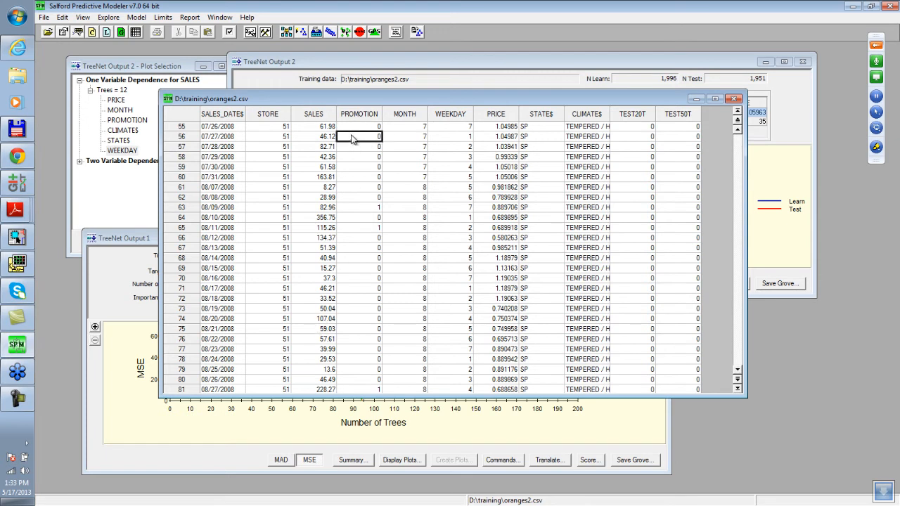
pyautogui.click(360, 117)
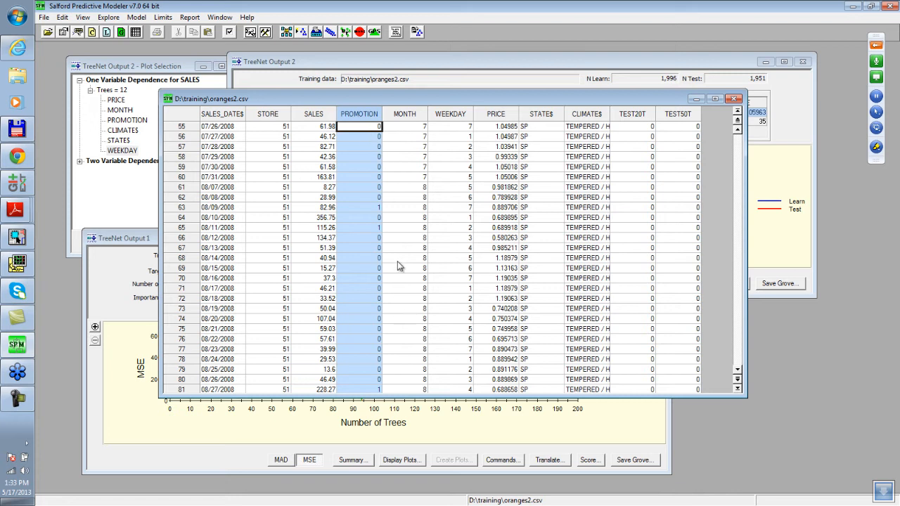
pyautogui.click(359, 137)
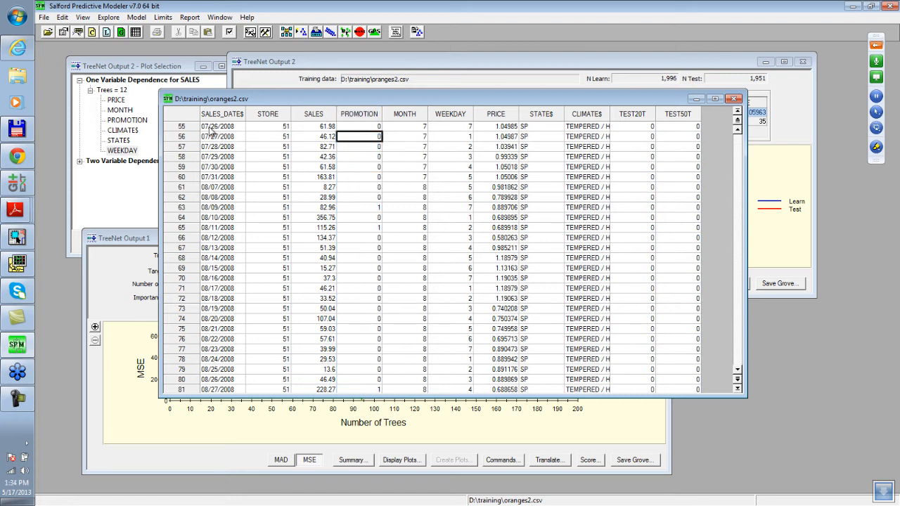
pyautogui.click(355, 127)
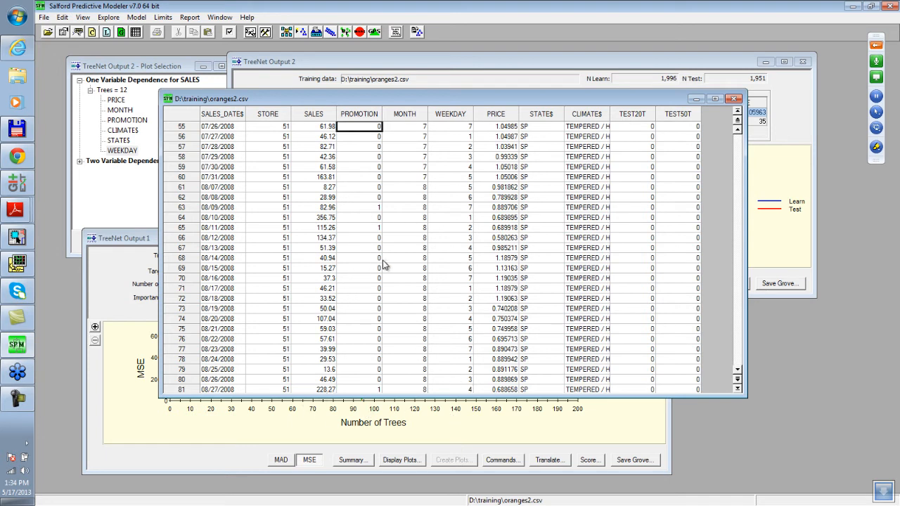
# Step: Review the STORE and MONTH columns and the dates in rows 60 and 61 alongside the PROMOTION column
pyautogui.click(266, 114)
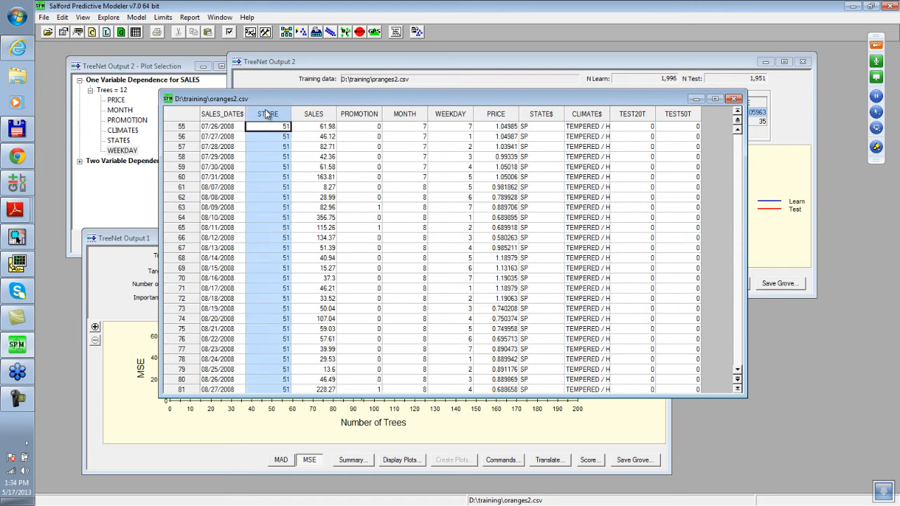
pyautogui.click(406, 114)
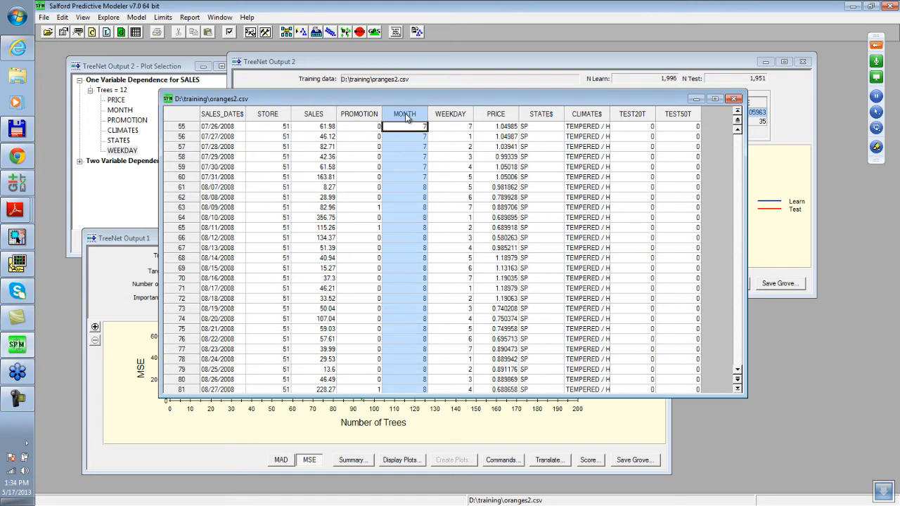
pyautogui.click(396, 181)
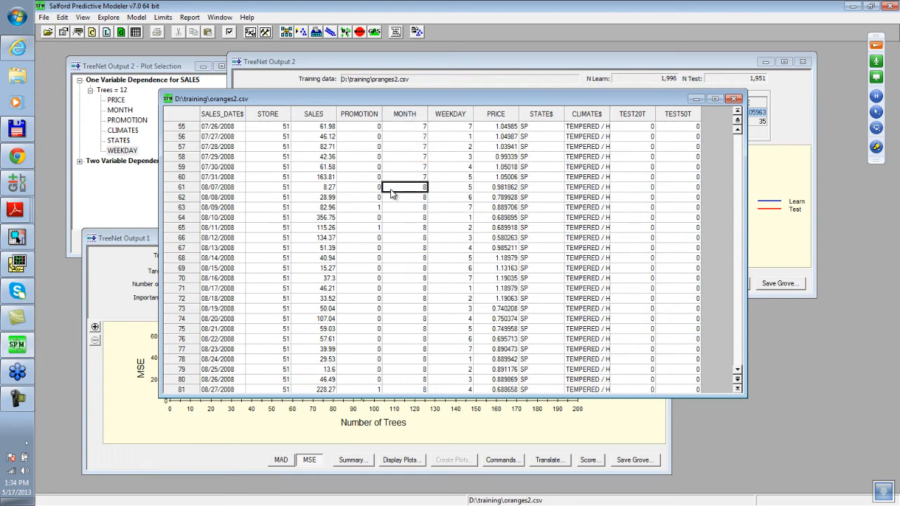
pyautogui.click(219, 180)
pyautogui.click(221, 188)
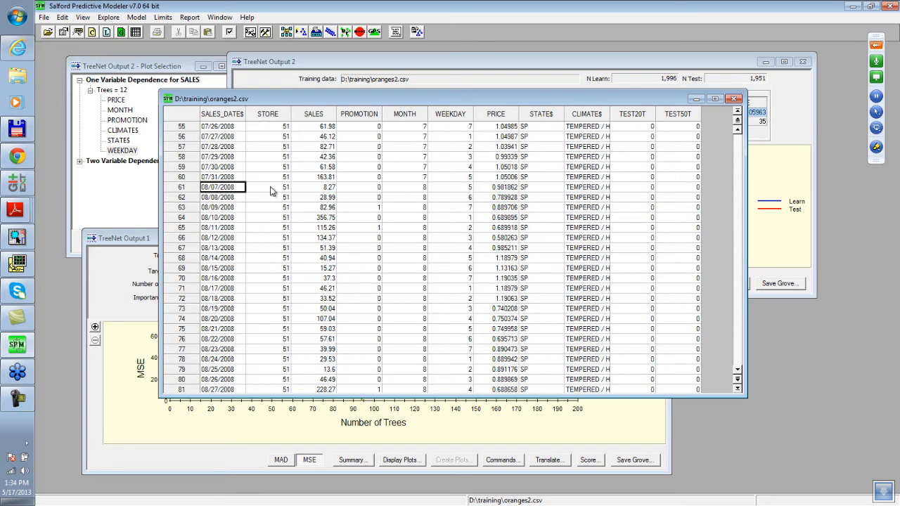
pyautogui.click(364, 189)
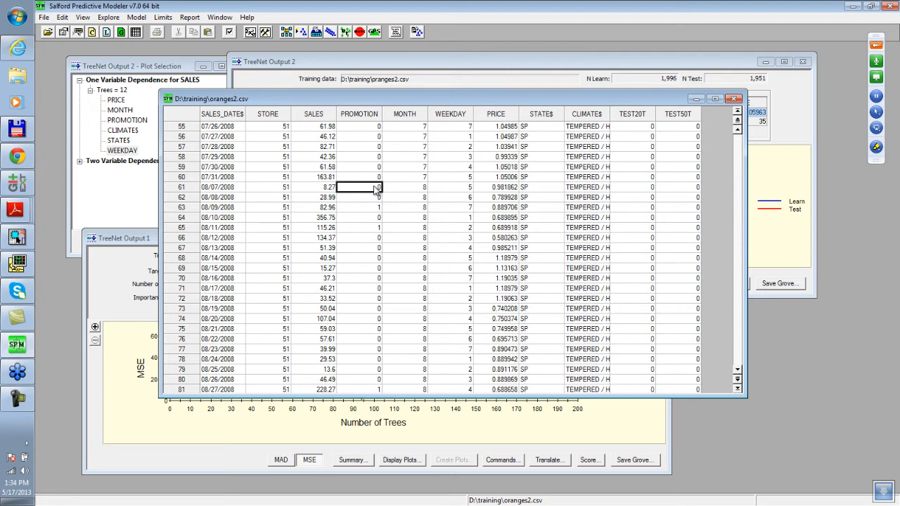
pyautogui.click(357, 113)
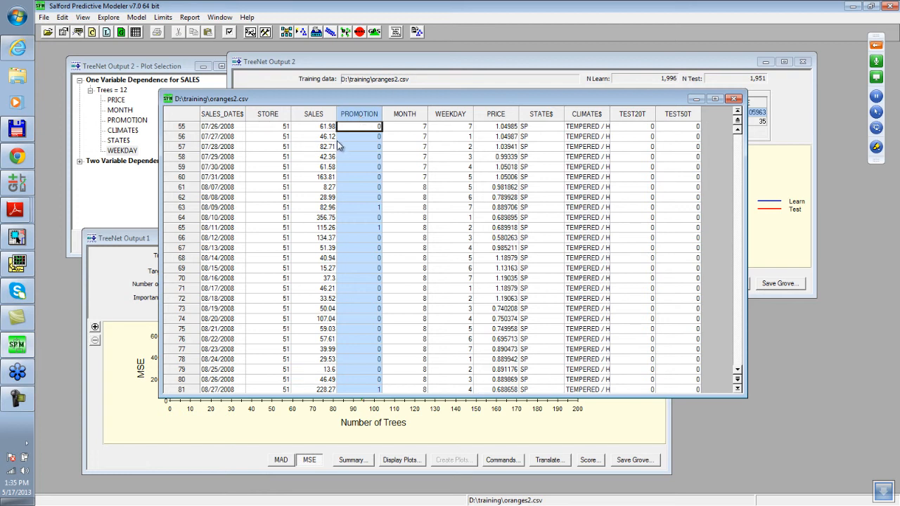
pyautogui.click(339, 137)
pyautogui.click(358, 126)
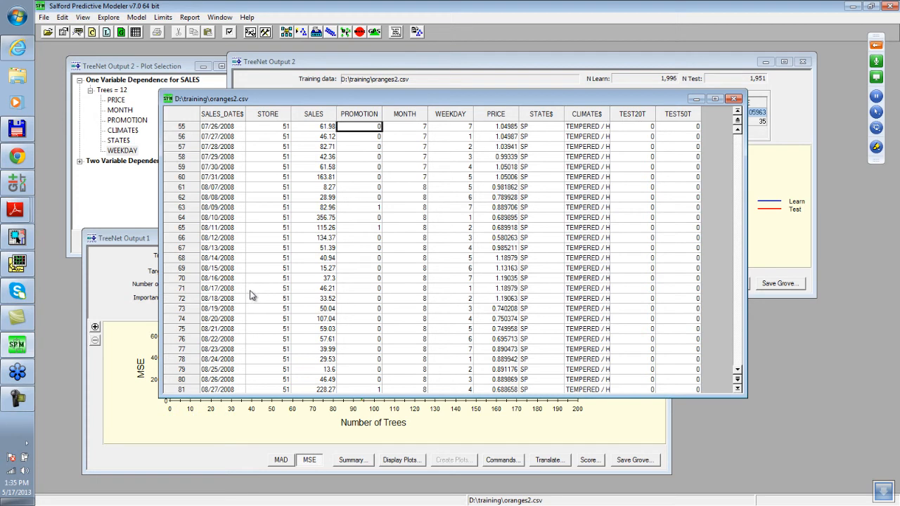
# Step: Close the oranges2.csv data view and reposition the TreeNet Output 2 window away from the windows behind it
pyautogui.click(360, 139)
pyautogui.moveTo(422, 105); pyautogui.dragTo(422, 143)
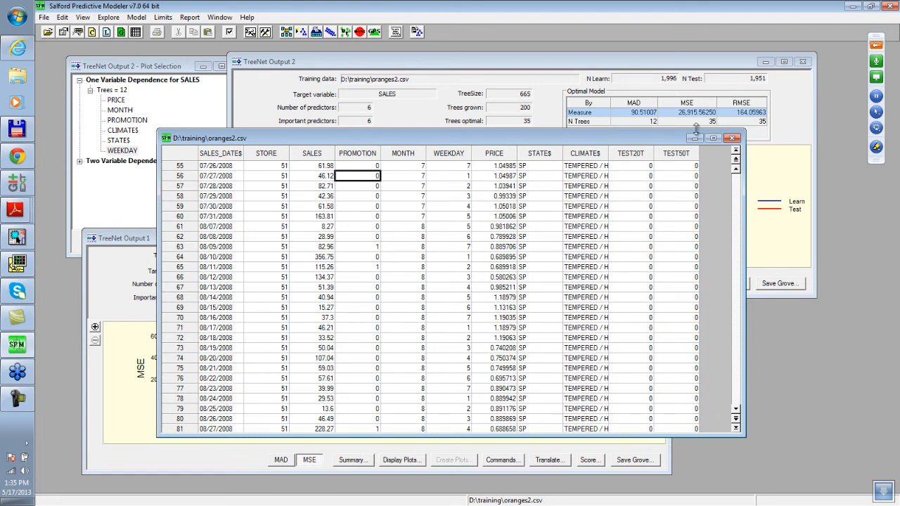
pyautogui.click(735, 141)
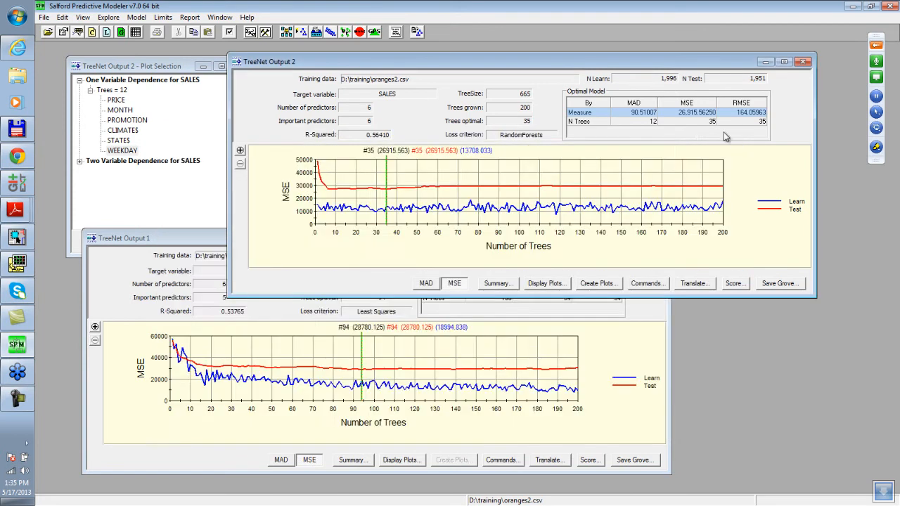
pyautogui.moveTo(419, 66); pyautogui.dragTo(352, 149)
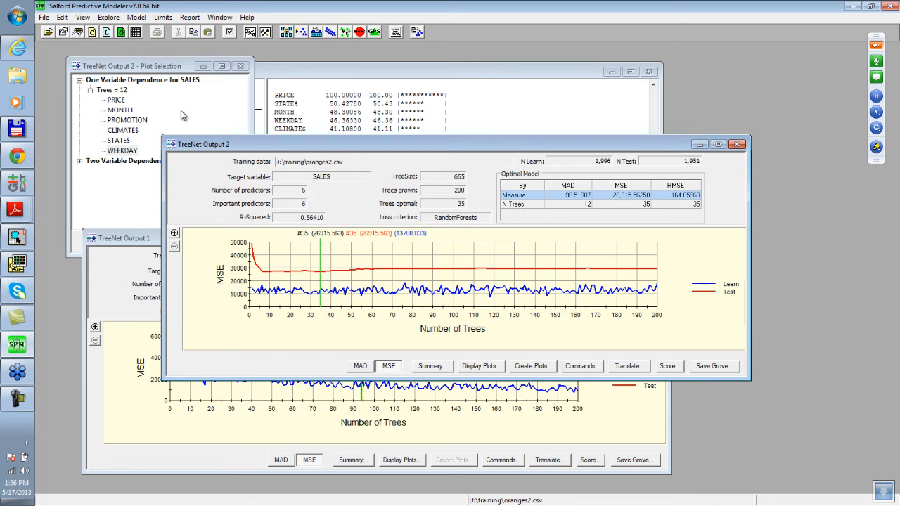
# Step: Open a new model setup, check the TreeNet options, and set STORE and MONTH as block variables for the lags
pyautogui.click(293, 33)
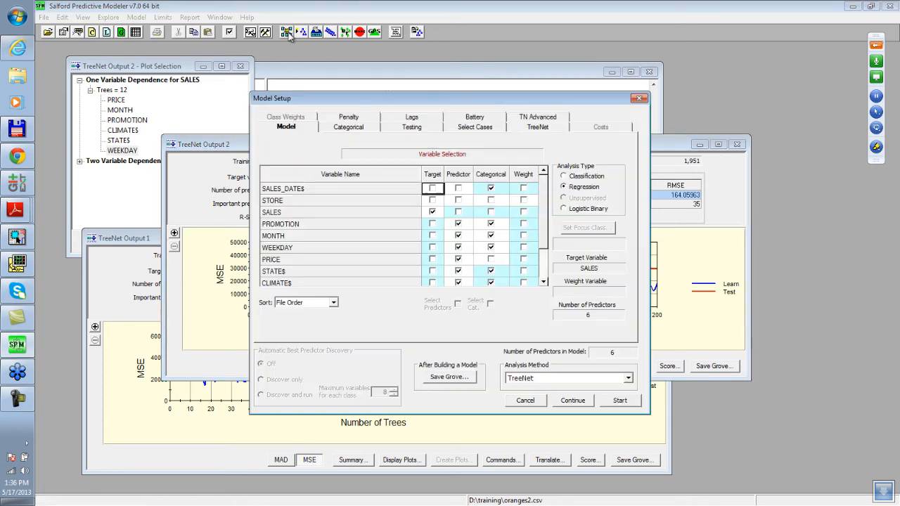
pyautogui.click(533, 132)
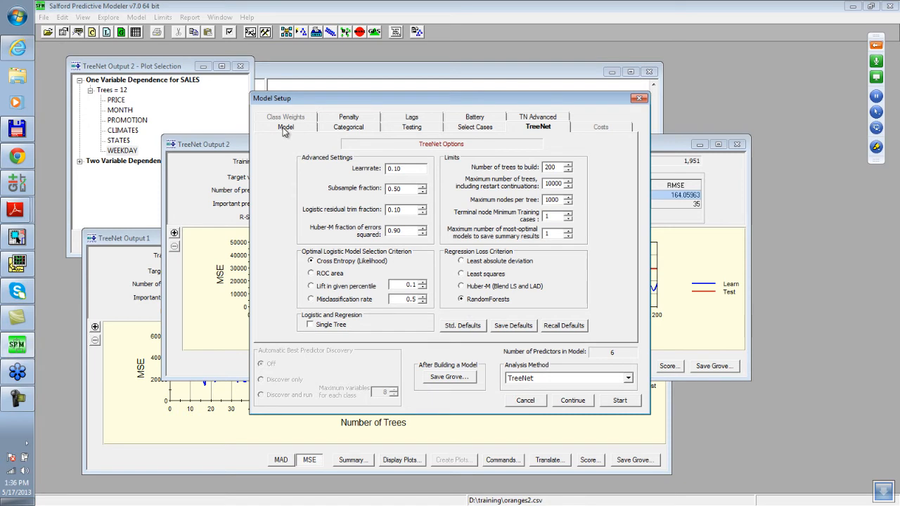
pyautogui.click(413, 118)
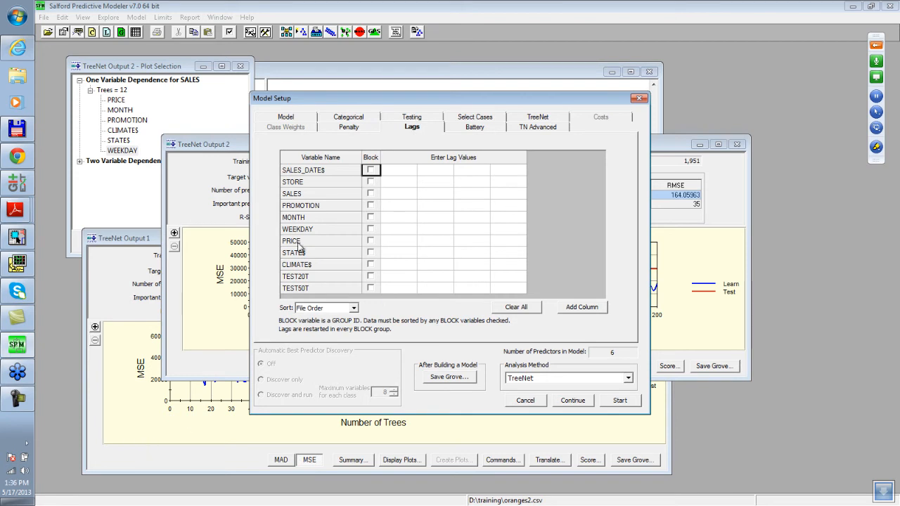
pyautogui.click(370, 184)
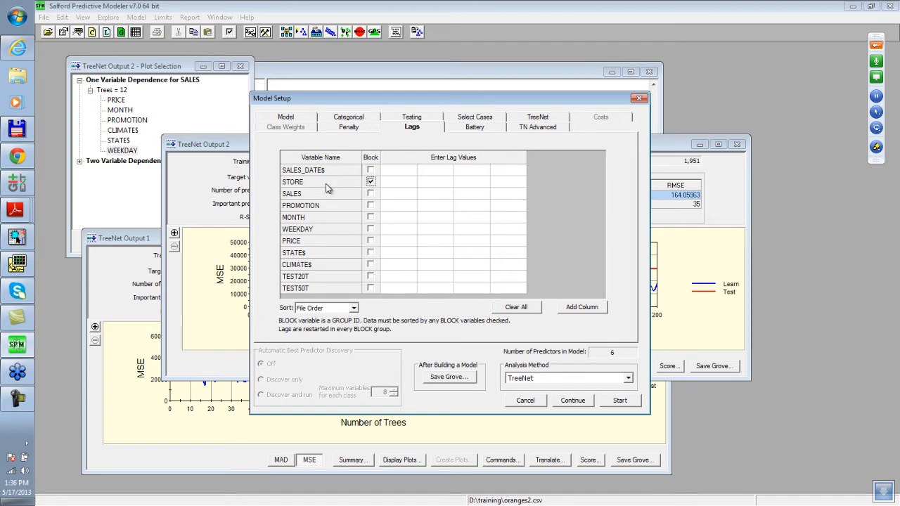
pyautogui.click(370, 217)
# Step: Enter a lag value of 1 for both SALES and PROMOTION, checking the target variable in the variable selection
pyautogui.click(394, 195)
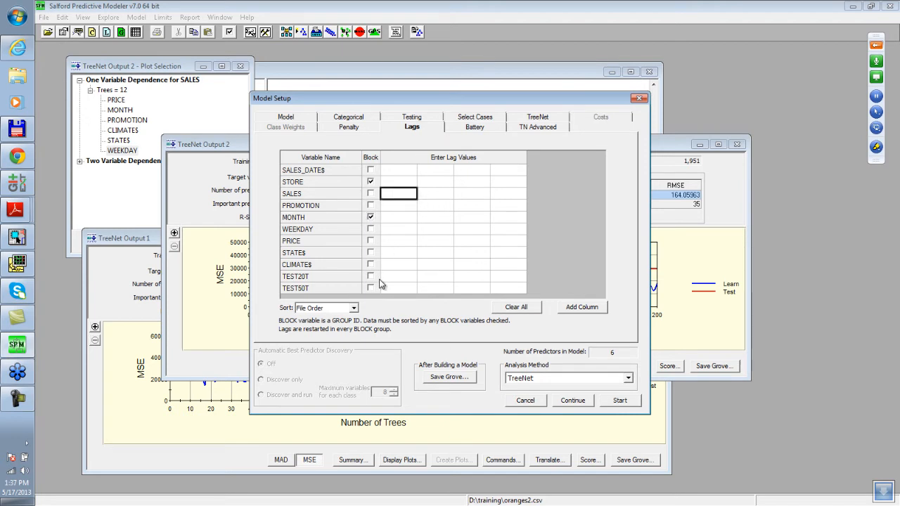
pyautogui.write('1')
pyautogui.click(285, 118)
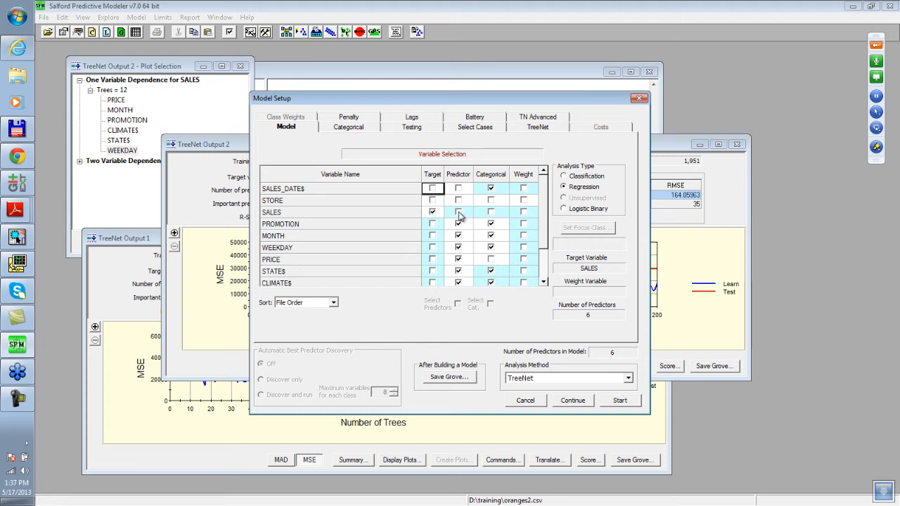
pyautogui.click(411, 116)
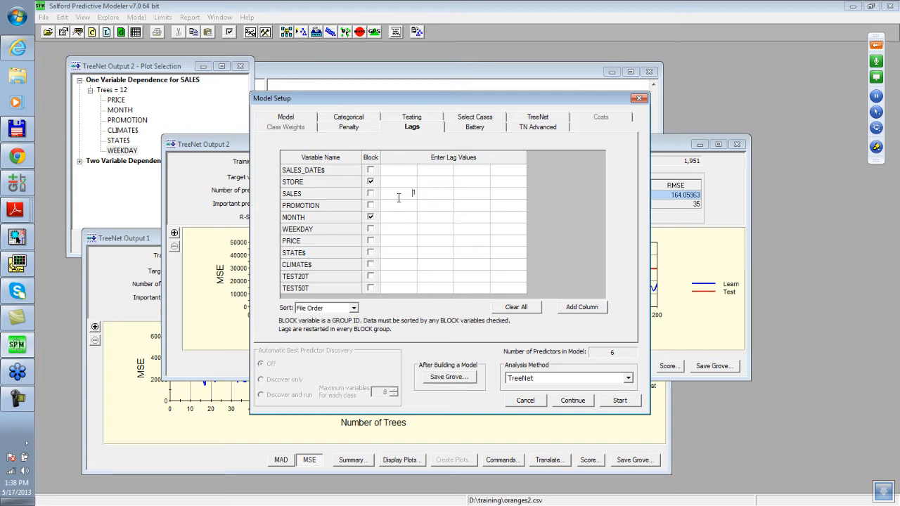
pyautogui.click(408, 206)
pyautogui.write('1')
# Step: Check PROMOTION in the variable selection and enter a lag value of 1 for PRICE
pyautogui.click(285, 117)
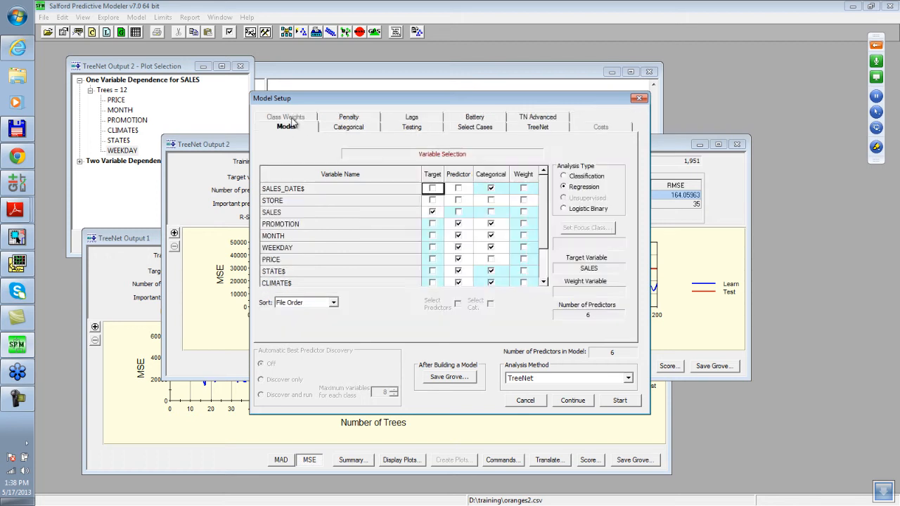
pyautogui.click(355, 224)
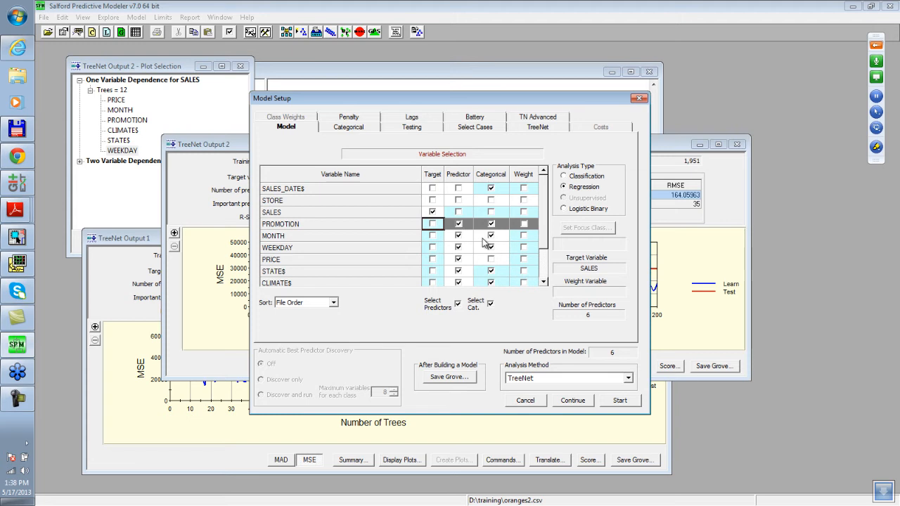
pyautogui.click(396, 120)
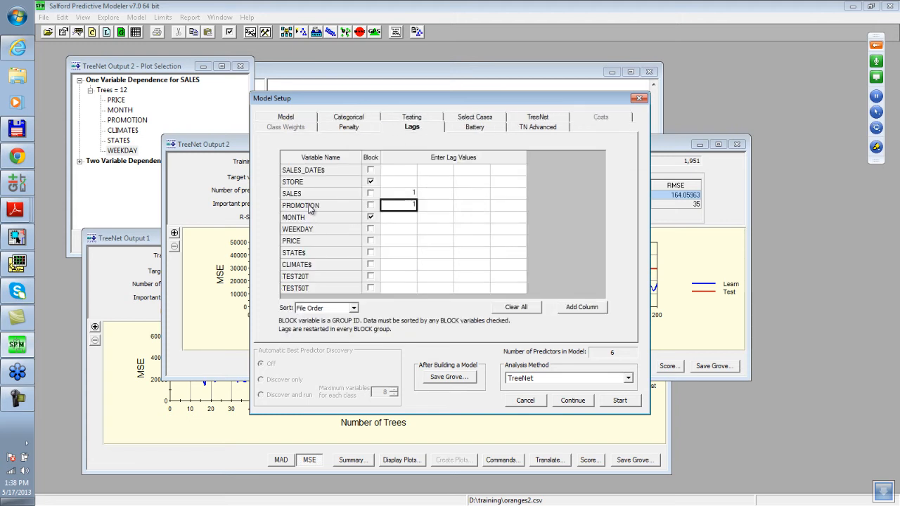
pyautogui.click(400, 221)
pyautogui.click(401, 229)
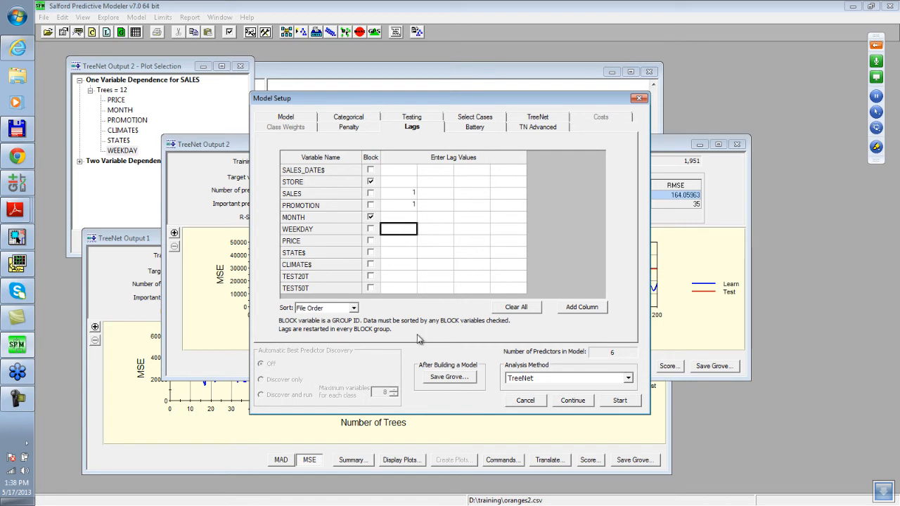
pyautogui.click(399, 242)
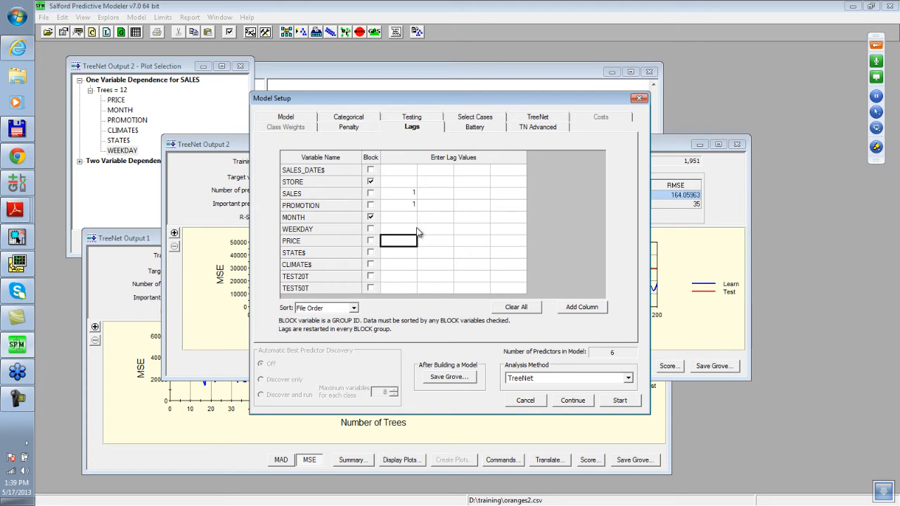
pyautogui.write('1')
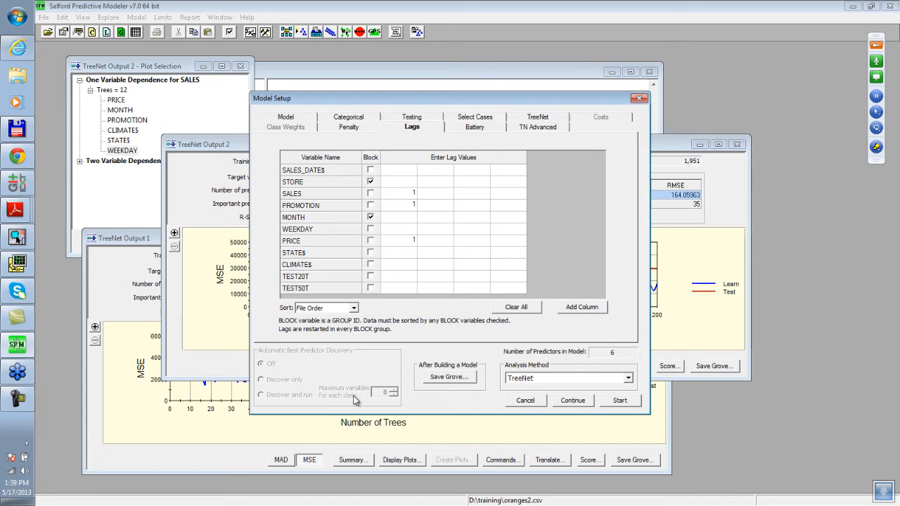
# Step: Review the variable selection and the lag settings, leaving STATE$ and CLIMATE$ without lags, and build the TreeNet model
pyautogui.click(403, 254)
pyautogui.click(400, 265)
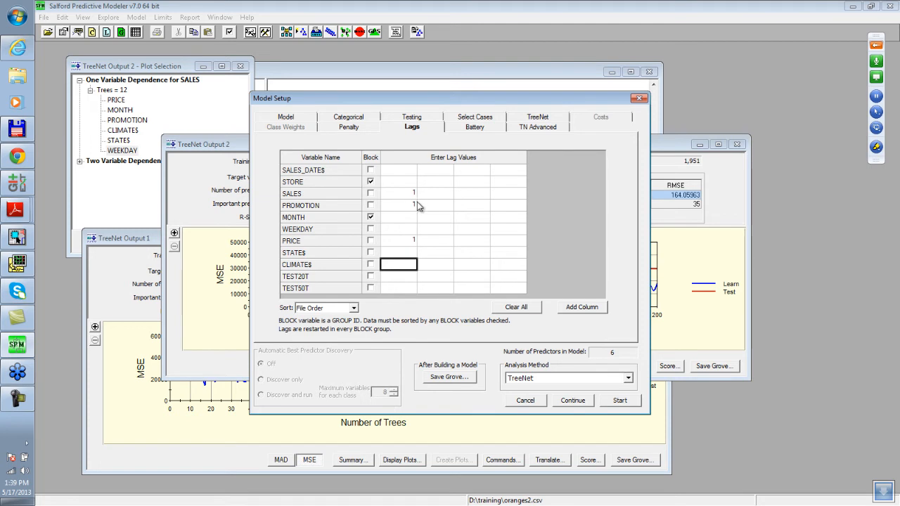
pyautogui.click(285, 118)
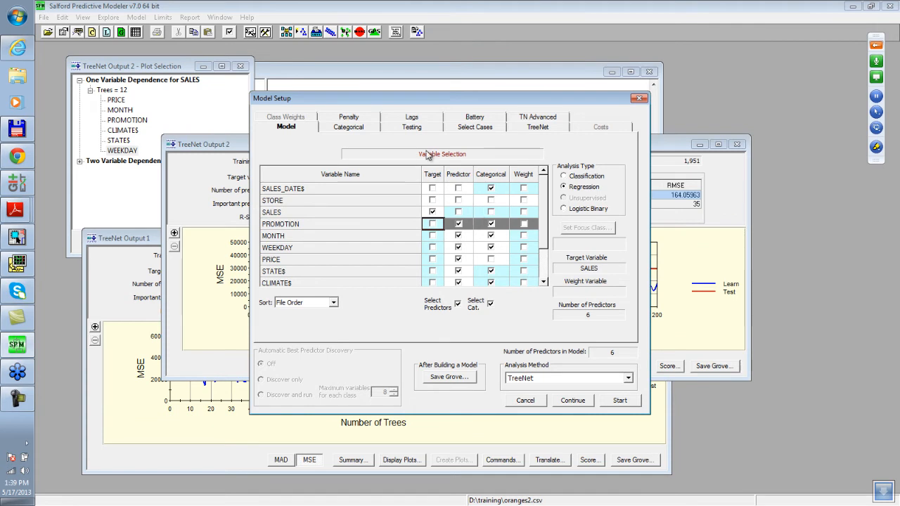
pyautogui.click(407, 118)
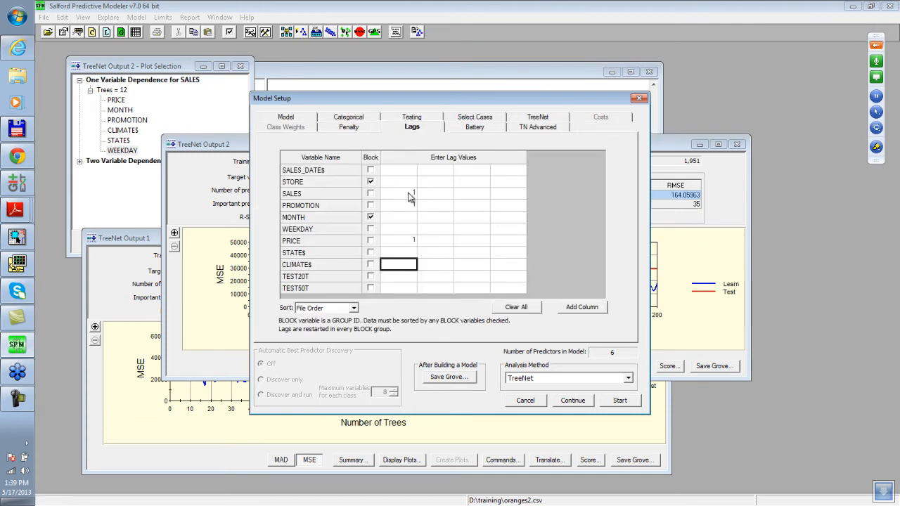
pyautogui.click(413, 241)
pyautogui.click(620, 403)
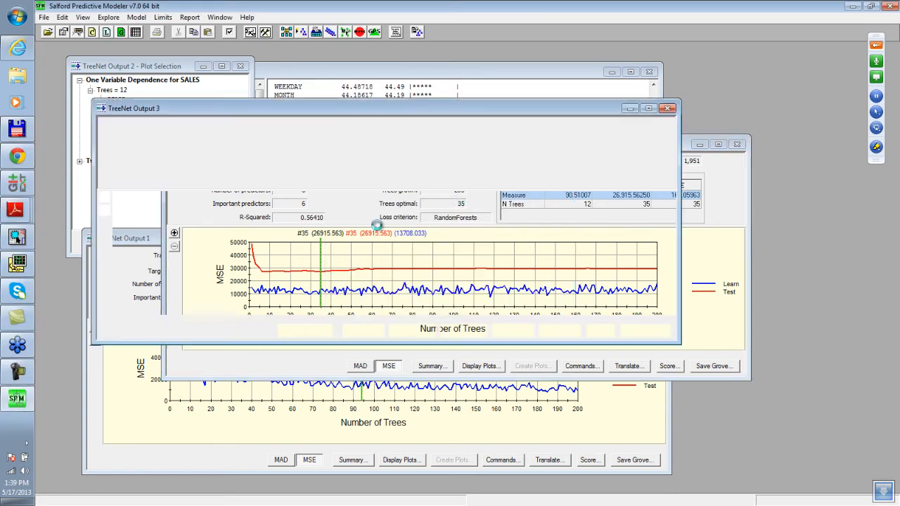
# Step: Arrange the TreeNet Output 3 and Output 2 windows to compare their R-Squared values and error curves
pyautogui.moveTo(354, 115); pyautogui.dragTo(554, 79)
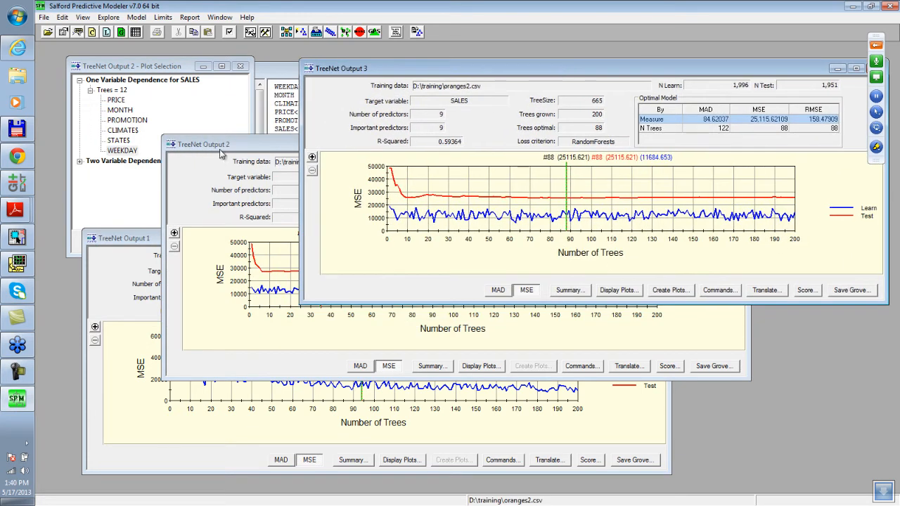
pyautogui.moveTo(231, 144); pyautogui.dragTo(204, 227)
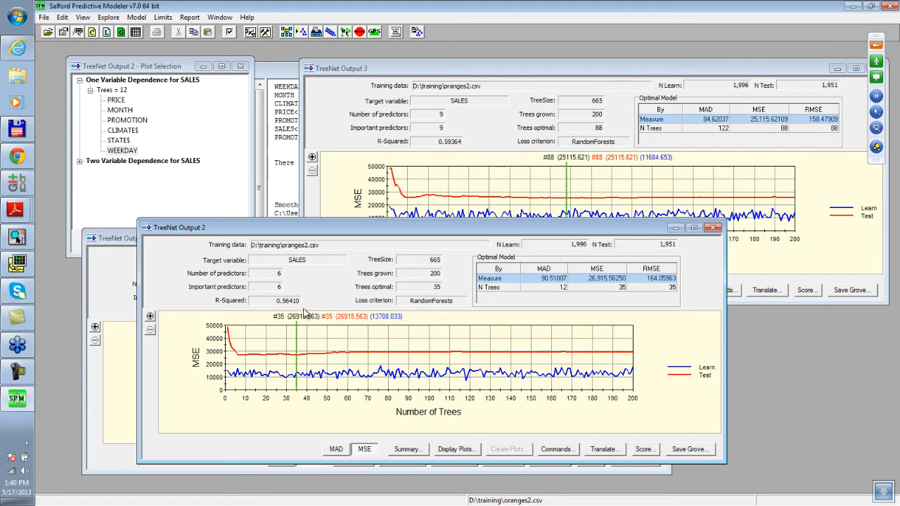
pyautogui.click(519, 145)
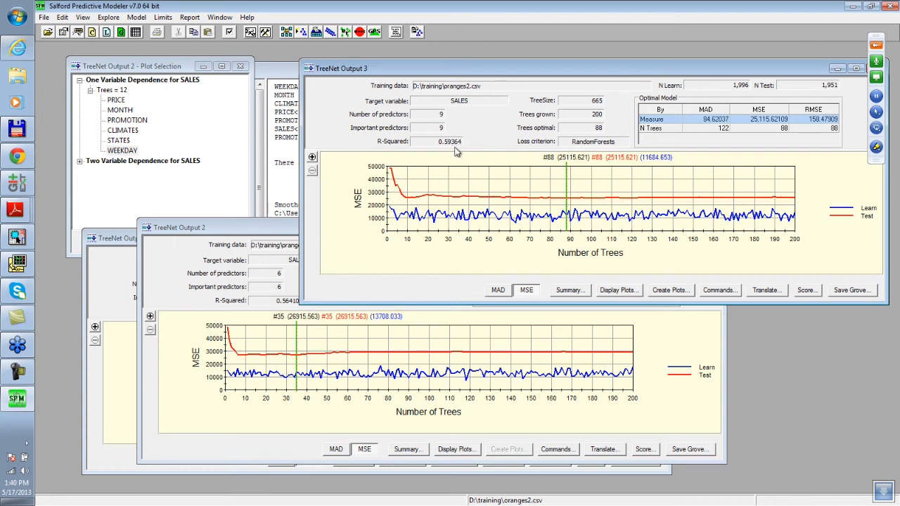
pyautogui.moveTo(545, 69); pyautogui.dragTo(482, 72)
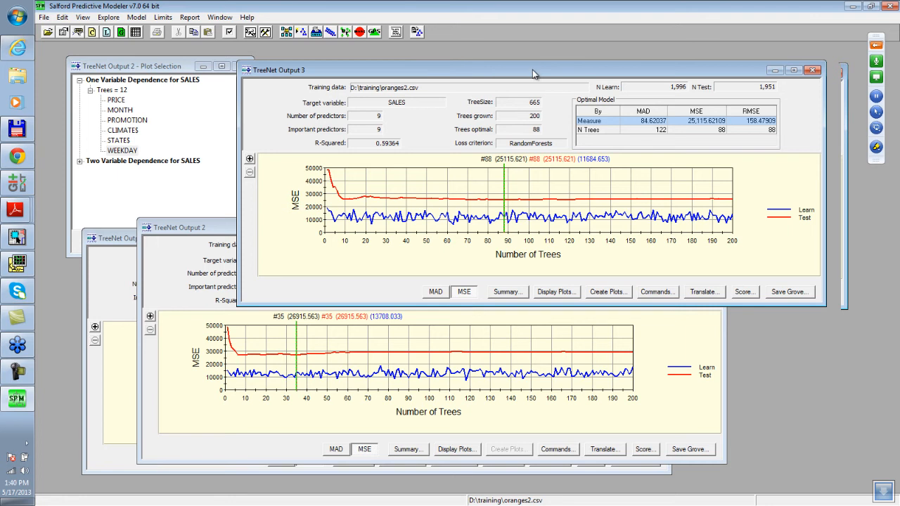
pyautogui.moveTo(533, 73); pyautogui.dragTo(395, 59)
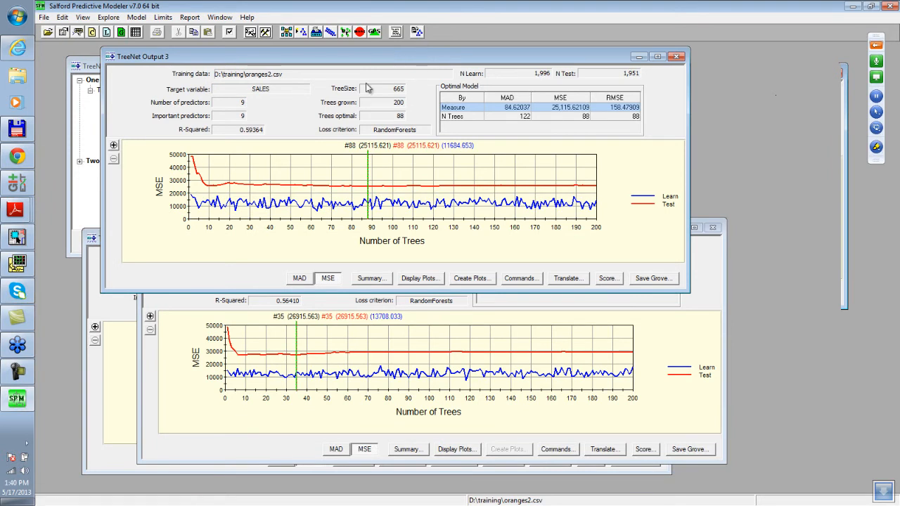
# Step: Open the variable importance in the TreeNet Output 3 summary and examine PRICE<1>, SALES<1>, PROMOTION and PROMOTION<1>
pyautogui.click(370, 280)
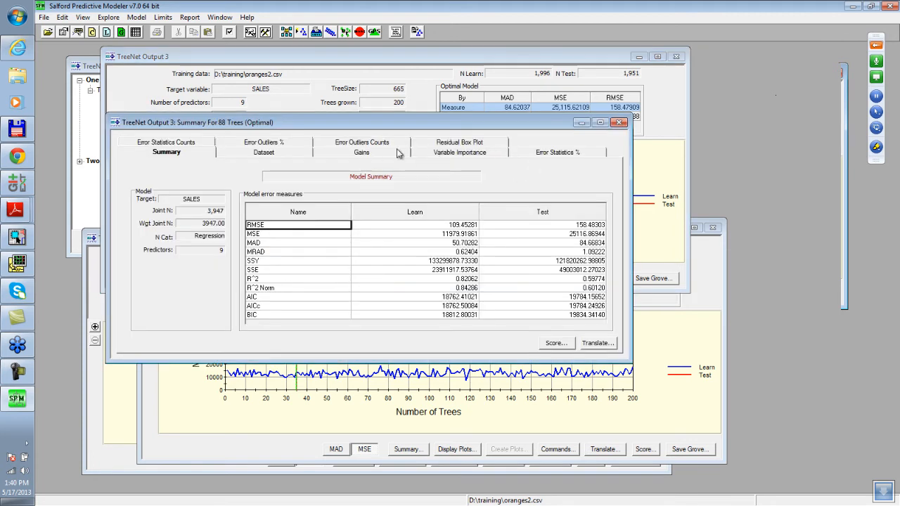
pyautogui.click(443, 154)
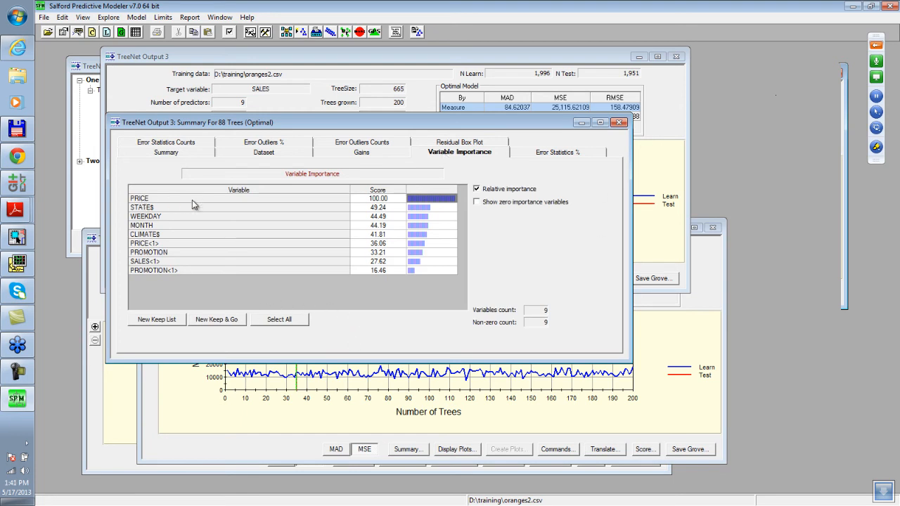
pyautogui.click(144, 245)
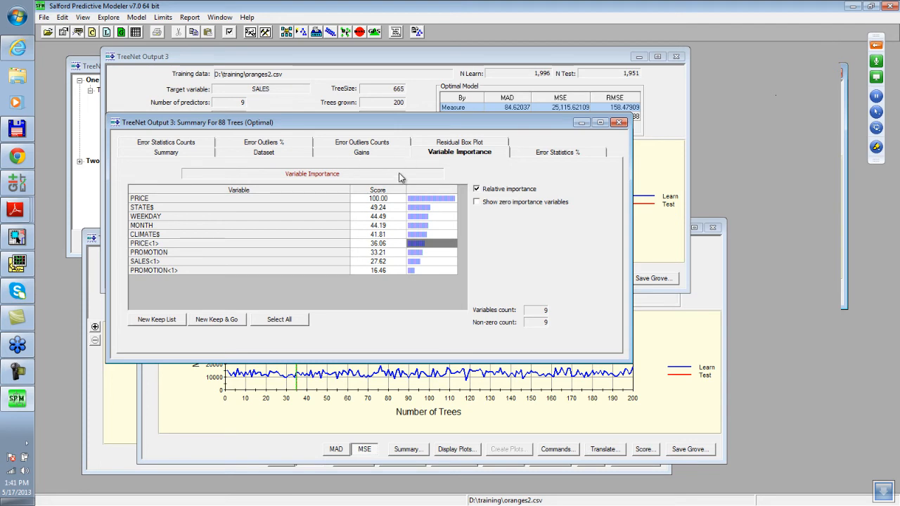
pyautogui.click(145, 263)
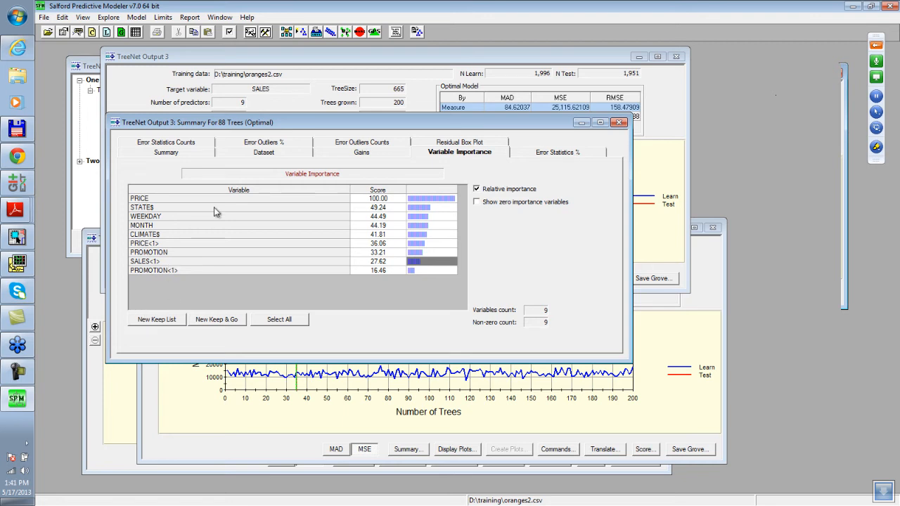
pyautogui.click(163, 253)
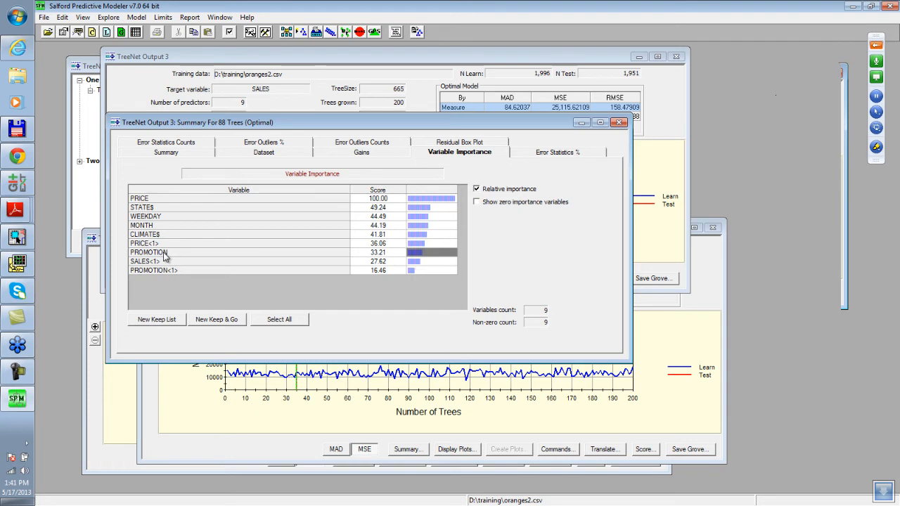
pyautogui.click(160, 272)
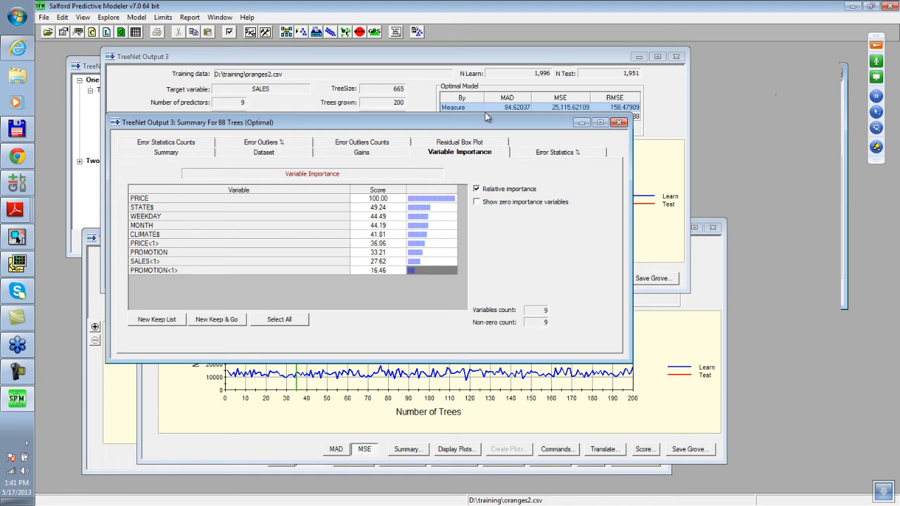
# Step: Recheck the importance of the lagged predictors PRICE<1>, SALES<1> and PROMOTION<1>, and close the summary
pyautogui.click(151, 243)
pyautogui.click(157, 262)
pyautogui.click(159, 272)
pyautogui.moveTo(374, 123); pyautogui.dragTo(338, 135)
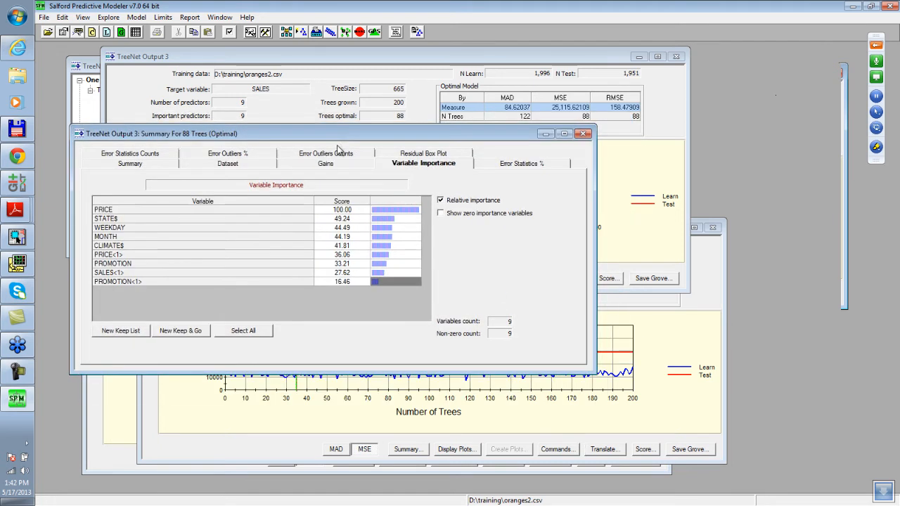
pyautogui.click(583, 134)
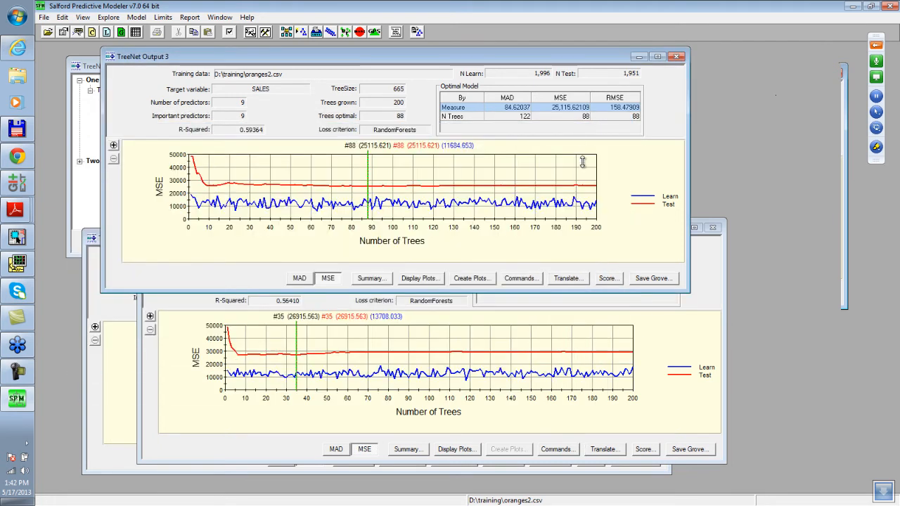
# Step: Display the one-variable dependence plot of SALES on PROMOTION from TreeNet Output 3 and place it beside the plot selection
pyautogui.click(420, 280)
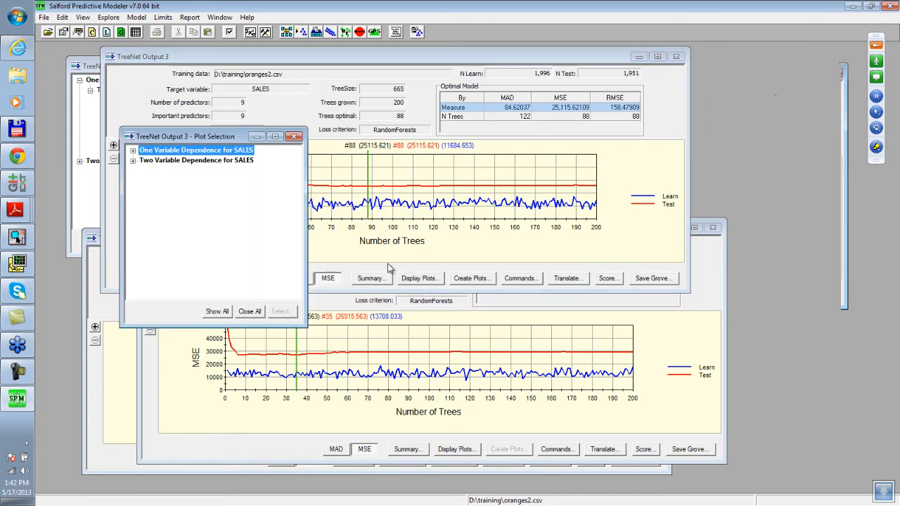
pyautogui.click(133, 151)
pyautogui.click(143, 160)
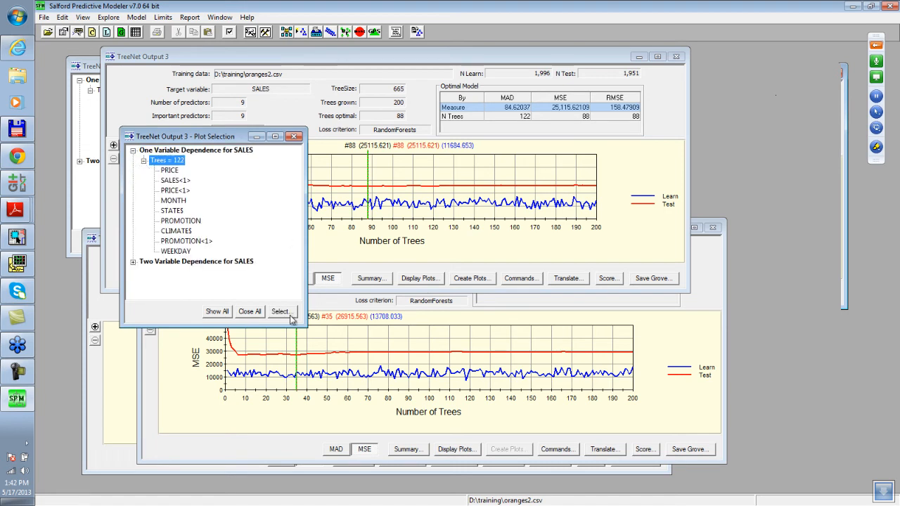
pyautogui.moveTo(207, 138); pyautogui.dragTo(183, 120)
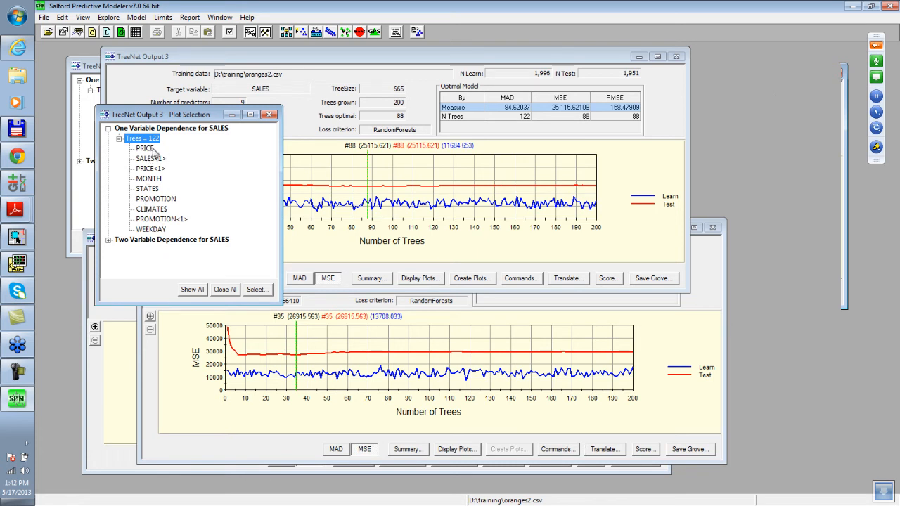
pyautogui.doubleClick(156, 200)
pyautogui.moveTo(449, 151); pyautogui.dragTo(628, 79)
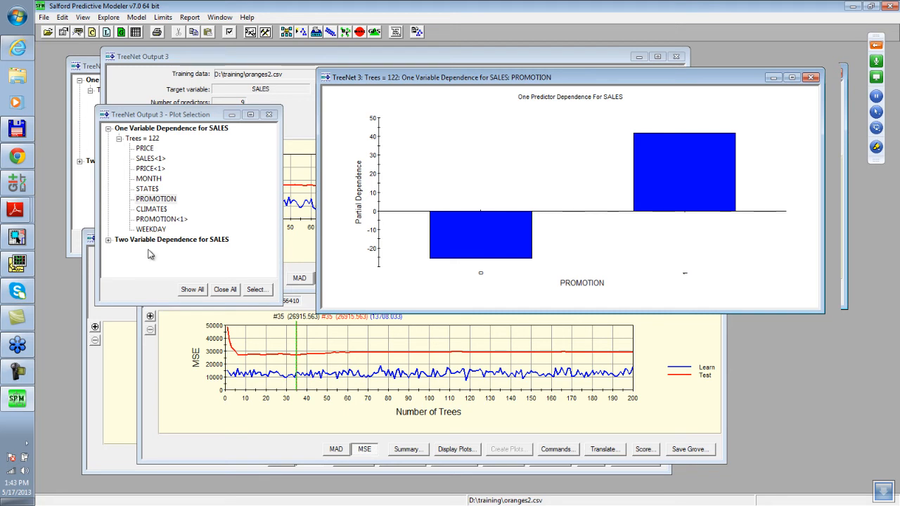
# Step: Display the PROMOTION<1> dependence plot and arrange it below the PROMOTION plot for comparison
pyautogui.click(169, 220)
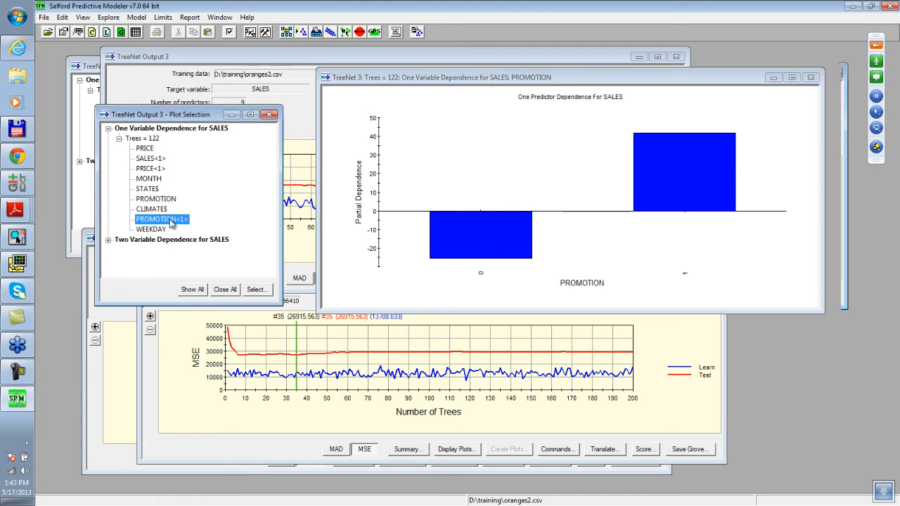
pyautogui.doubleClick(173, 220)
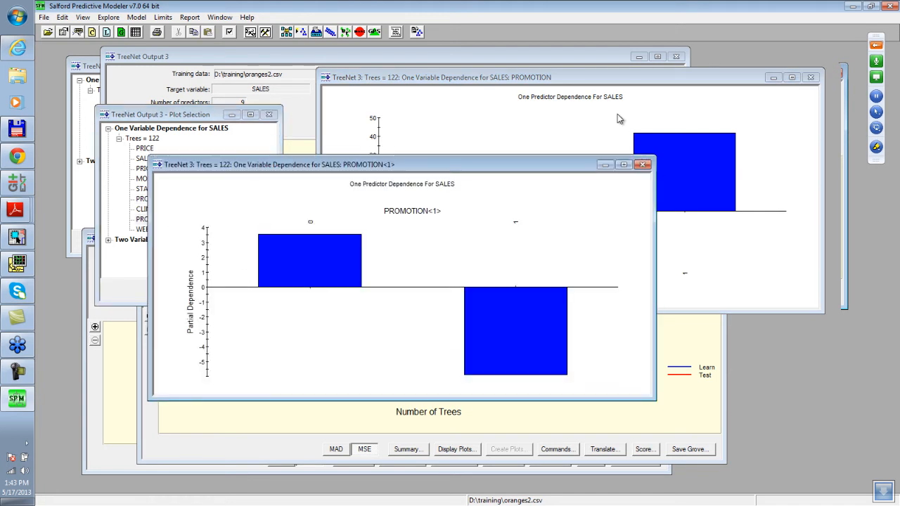
pyautogui.moveTo(574, 216); pyautogui.dragTo(697, 260)
pyautogui.moveTo(539, 82); pyautogui.dragTo(542, 61)
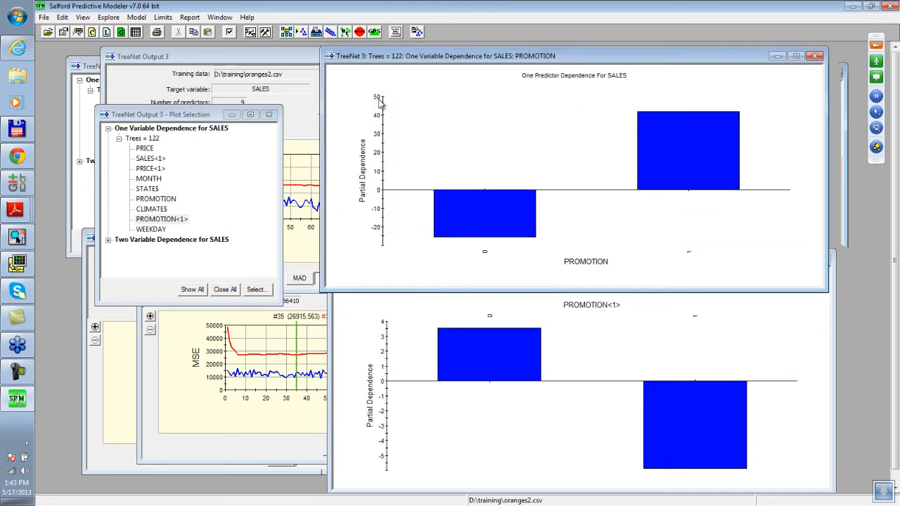
# Step: Compare the partial dependence scales and bars of the PROMOTION and PROMOTION<1> plots, and close both plots
pyautogui.click(384, 331)
pyautogui.click(393, 162)
pyautogui.click(608, 362)
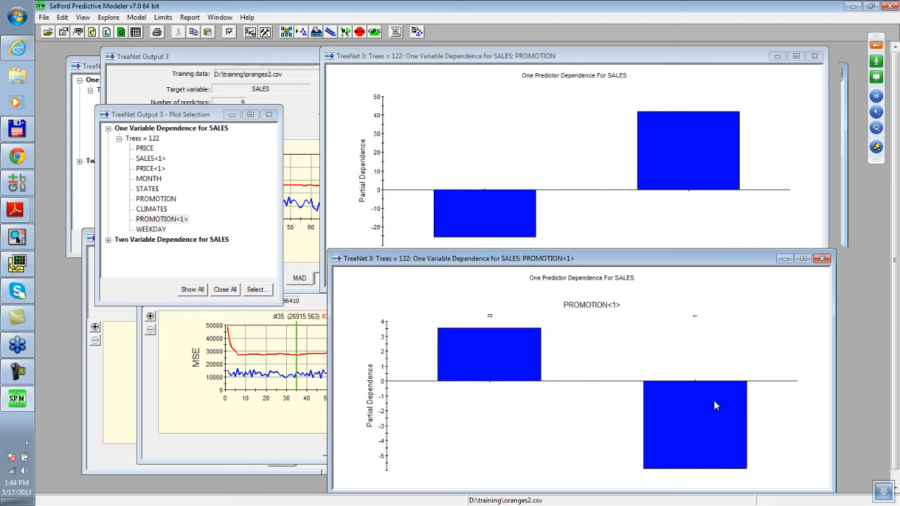
pyautogui.click(823, 259)
pyautogui.click(814, 56)
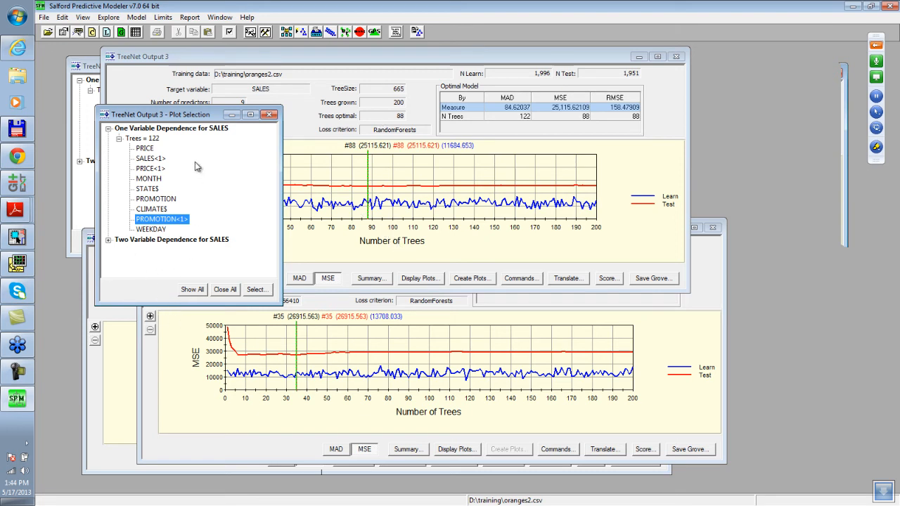
# Step: Display the PRICE and PRICE<1> dependence plots one above the other, compare their curves, and close both
pyautogui.click(149, 170)
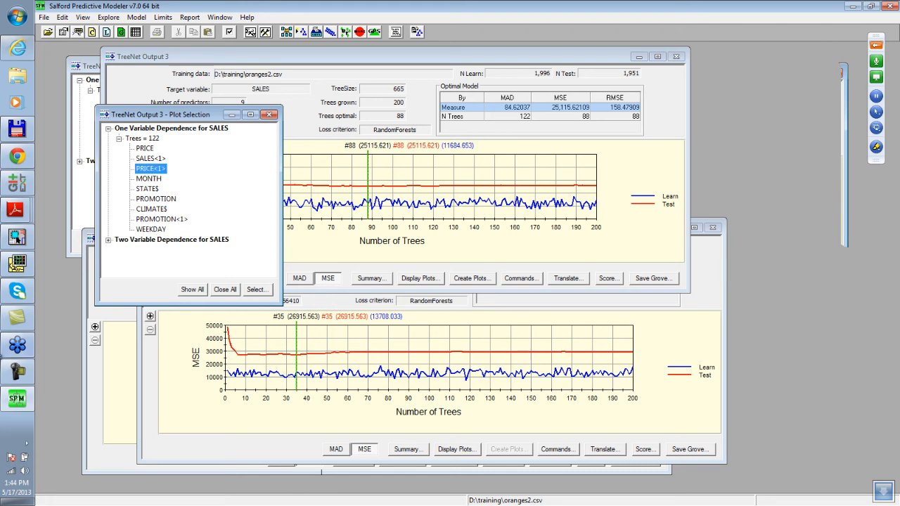
pyautogui.doubleClick(144, 148)
pyautogui.moveTo(412, 173); pyautogui.dragTo(554, 59)
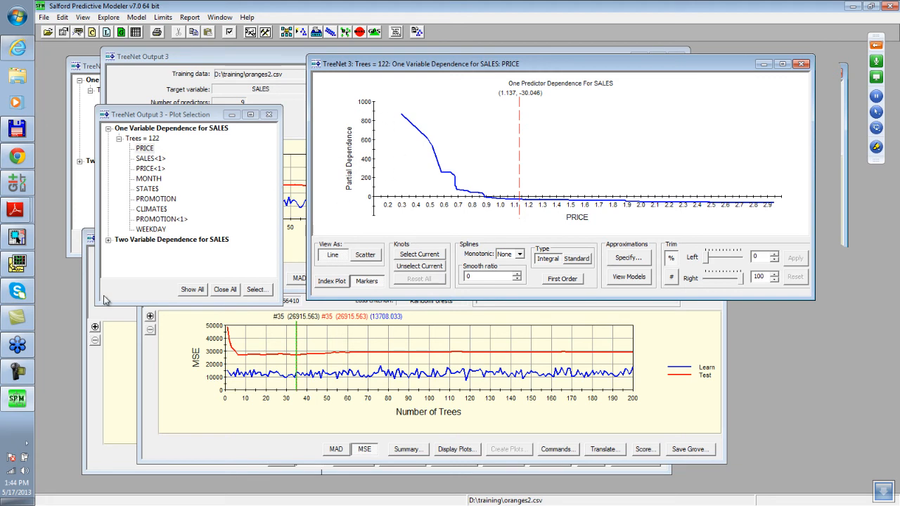
pyautogui.doubleClick(144, 169)
pyautogui.moveTo(411, 202); pyautogui.dragTo(538, 292)
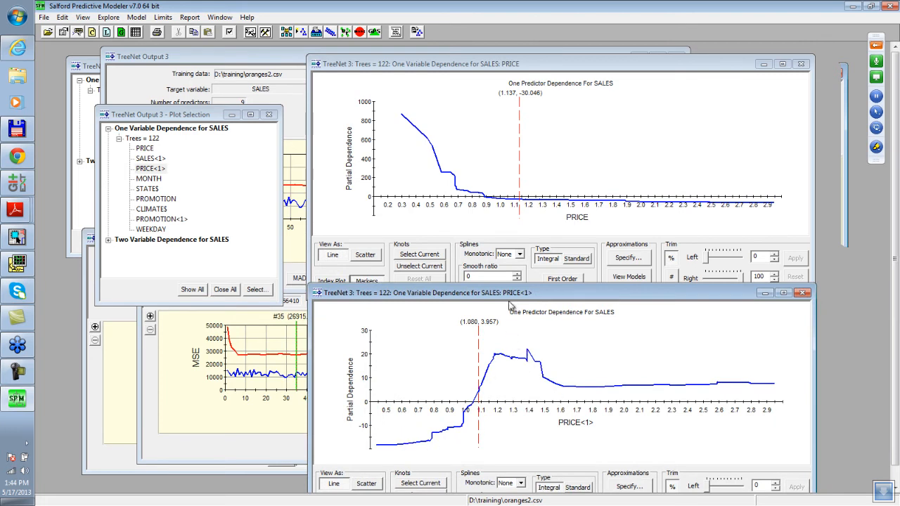
pyautogui.moveTo(512, 293); pyautogui.dragTo(571, 272)
pyautogui.moveTo(551, 273); pyautogui.dragTo(544, 272)
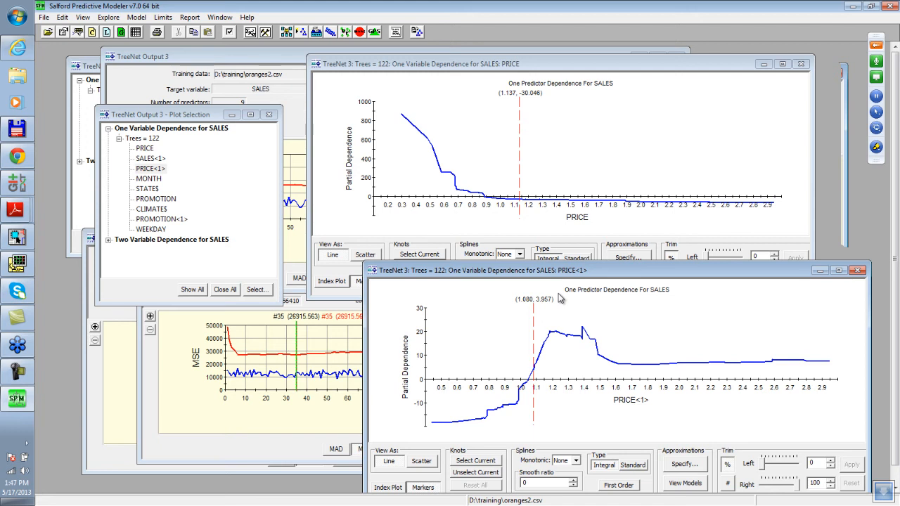
pyautogui.click(859, 271)
pyautogui.click(802, 64)
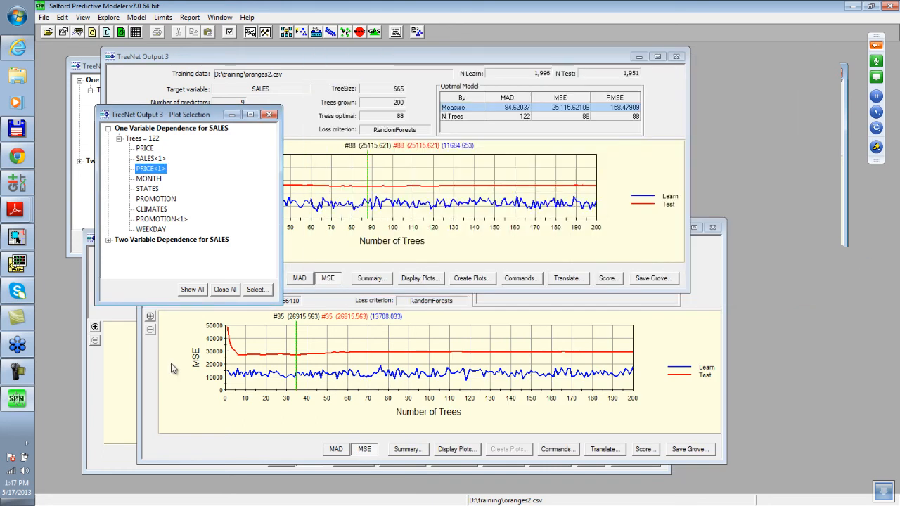
# Step: Display and examine the SALES<1> dependence plot, close it, and bring the TreeNet Output 3 window forward
pyautogui.click(149, 159)
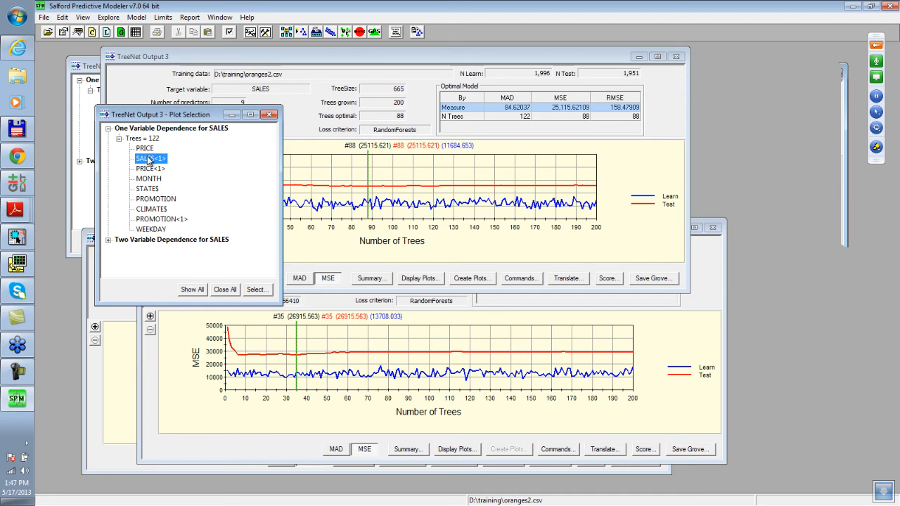
pyautogui.doubleClick(150, 160)
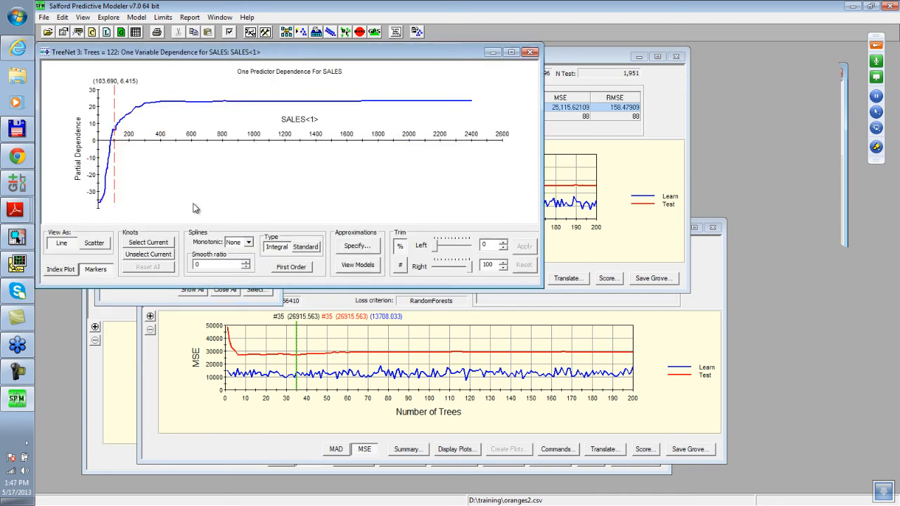
pyautogui.moveTo(265, 56); pyautogui.dragTo(521, 159)
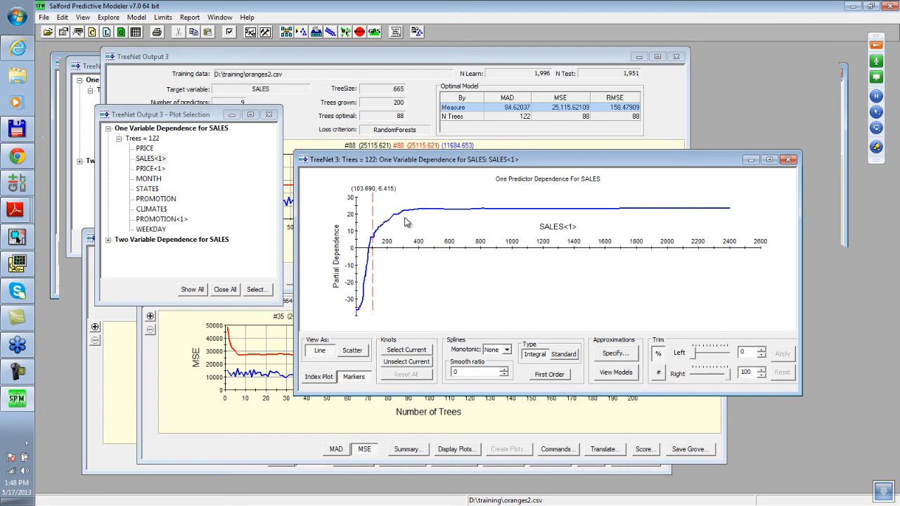
pyautogui.click(789, 162)
pyautogui.moveTo(180, 117); pyautogui.dragTo(266, 151)
pyautogui.click(354, 148)
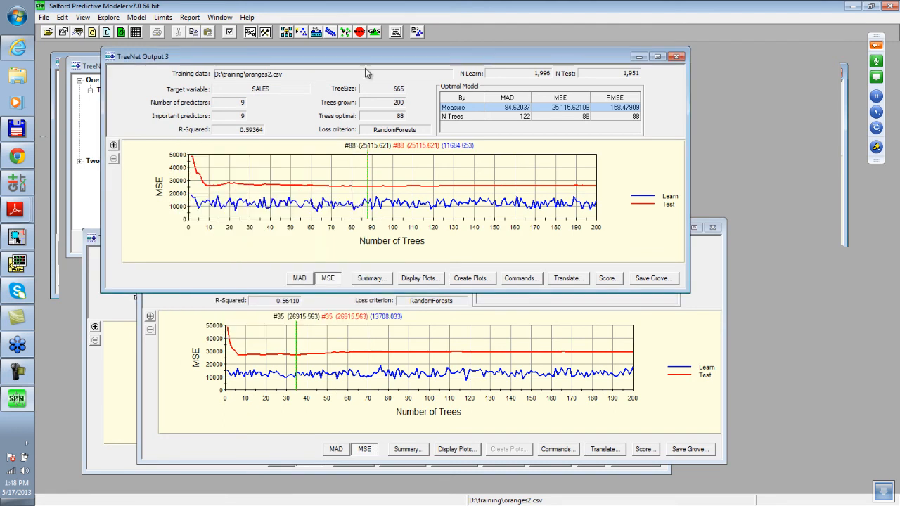
pyautogui.moveTo(362, 63); pyautogui.dragTo(464, 83)
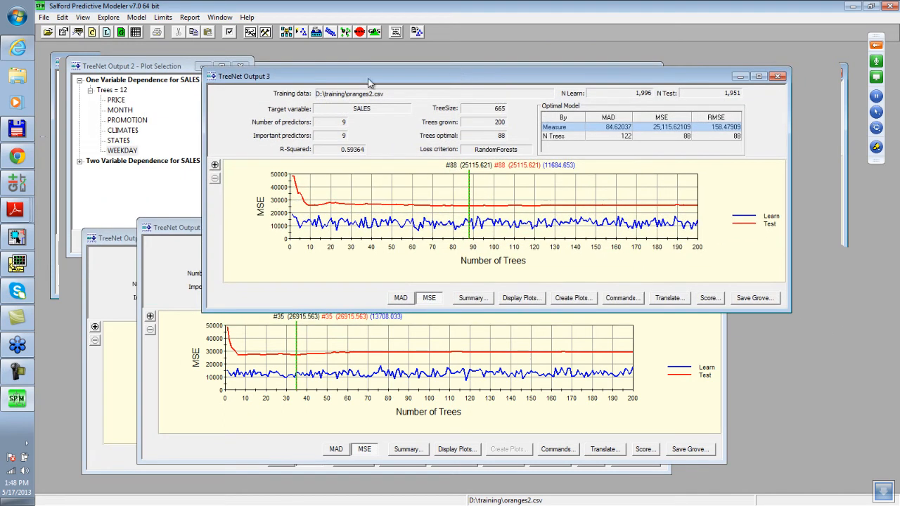
# Step: Add a second lag value of 2 for both PROMOTION and PRICE in the model setup
pyautogui.click(288, 36)
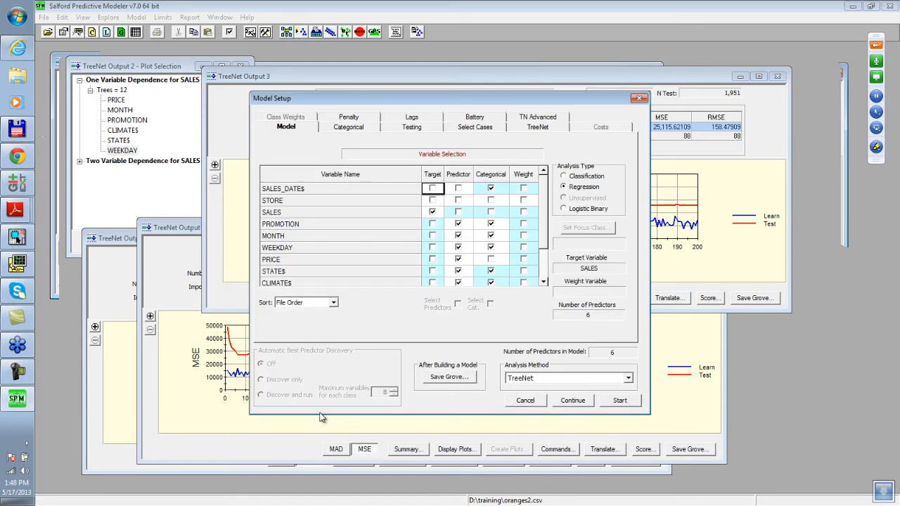
pyautogui.click(398, 118)
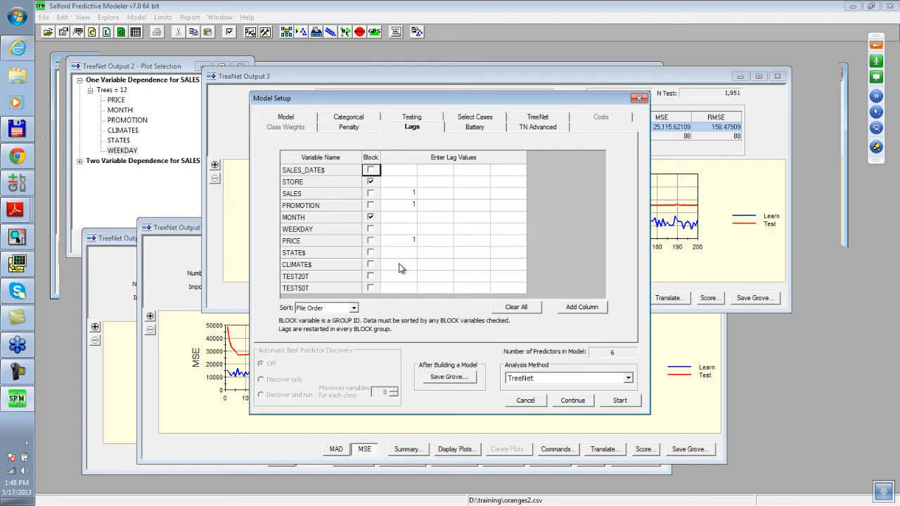
pyautogui.click(438, 204)
pyautogui.write('2')
pyautogui.click(432, 241)
pyautogui.write('2')
# Step: Recheck the variable selection and lags, build the TreeNet model, and position TreeNet Output 4 to compare it with Output 3
pyautogui.click(284, 116)
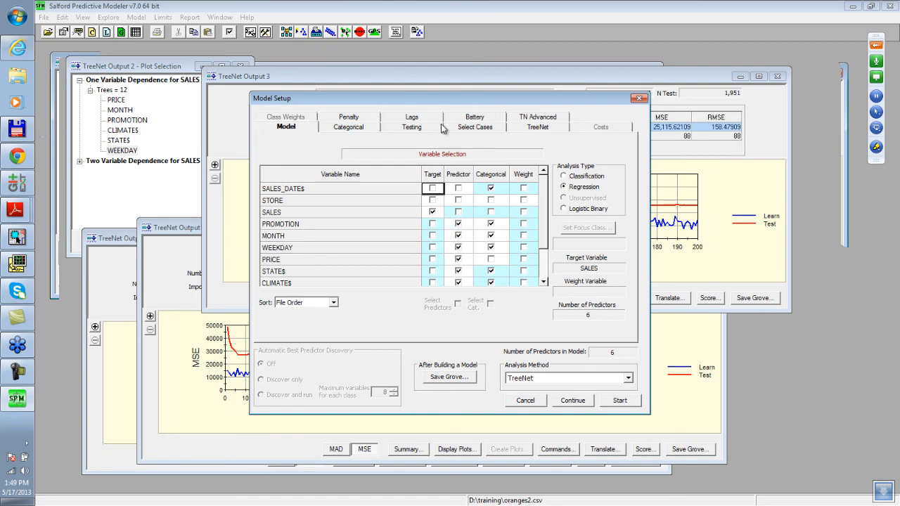
pyautogui.click(413, 119)
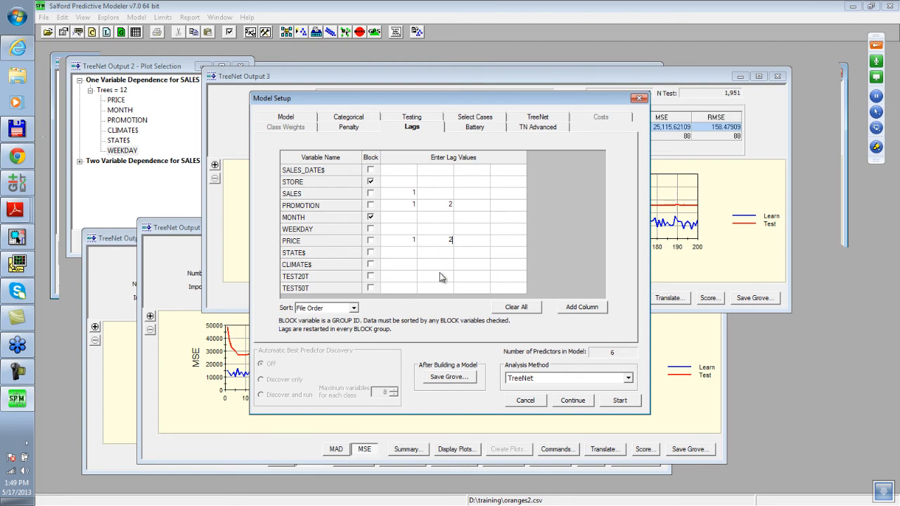
pyautogui.click(619, 401)
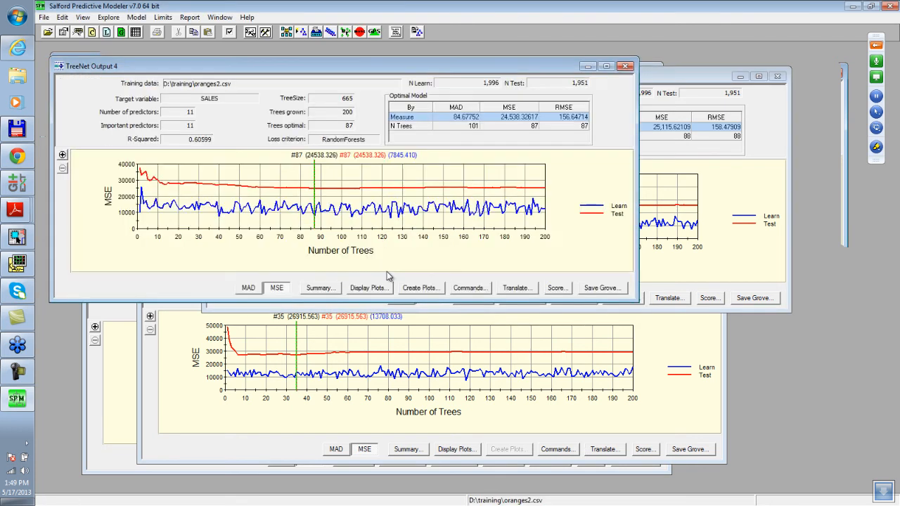
pyautogui.moveTo(334, 68); pyautogui.dragTo(511, 214)
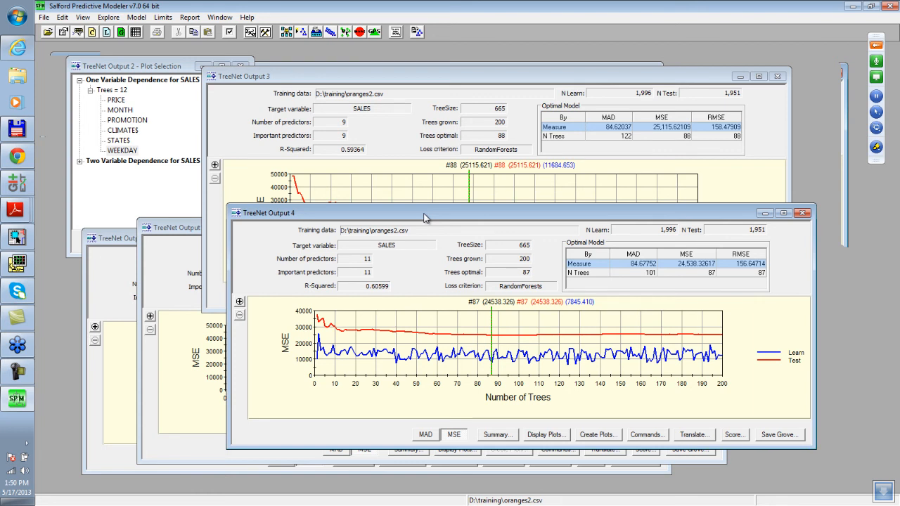
pyautogui.moveTo(423, 216); pyautogui.dragTo(365, 136)
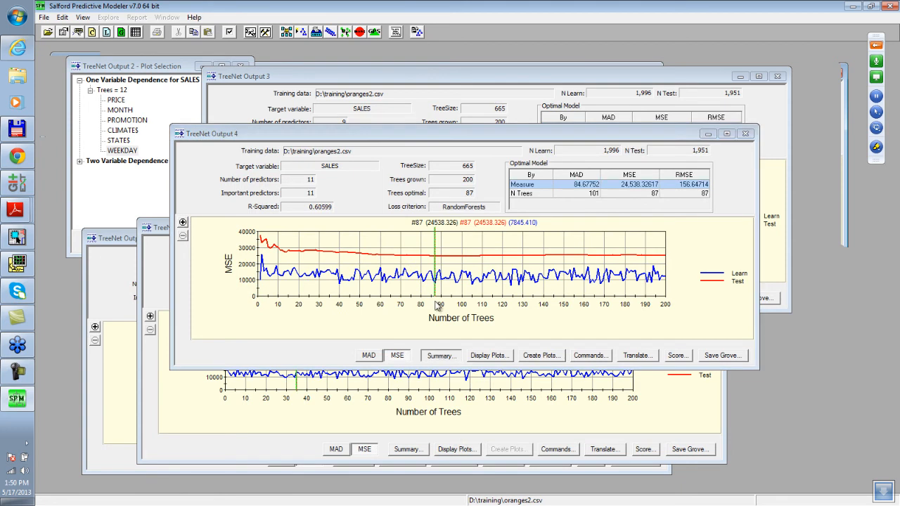
# Step: Open the variable importance in the TreeNet Output 4 summary and examine PRICE<2>, PROMOTION<2> and PRICE
pyautogui.click(441, 355)
pyautogui.click(386, 110)
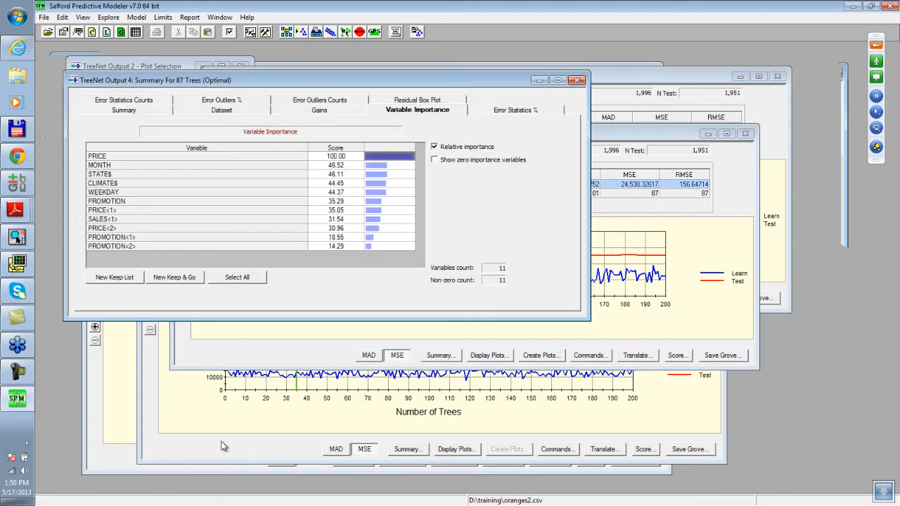
pyautogui.click(101, 229)
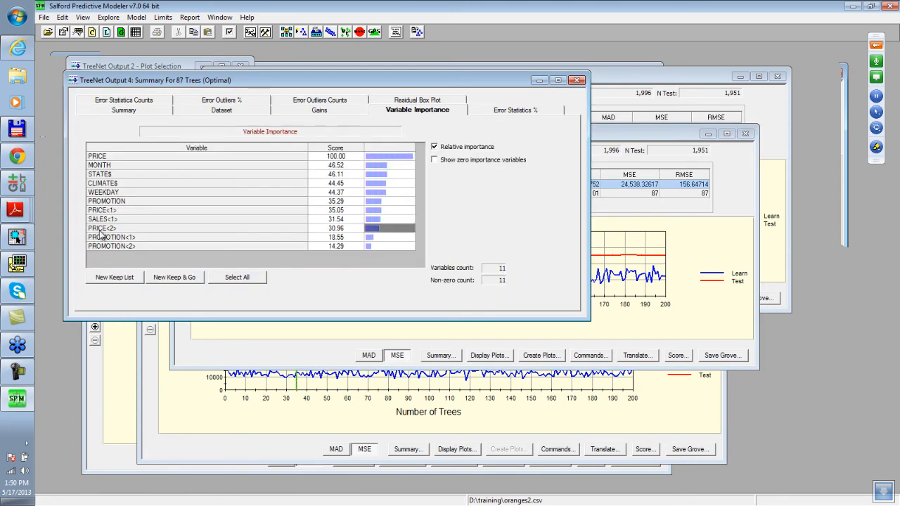
pyautogui.click(109, 246)
pyautogui.click(106, 229)
pyautogui.click(113, 159)
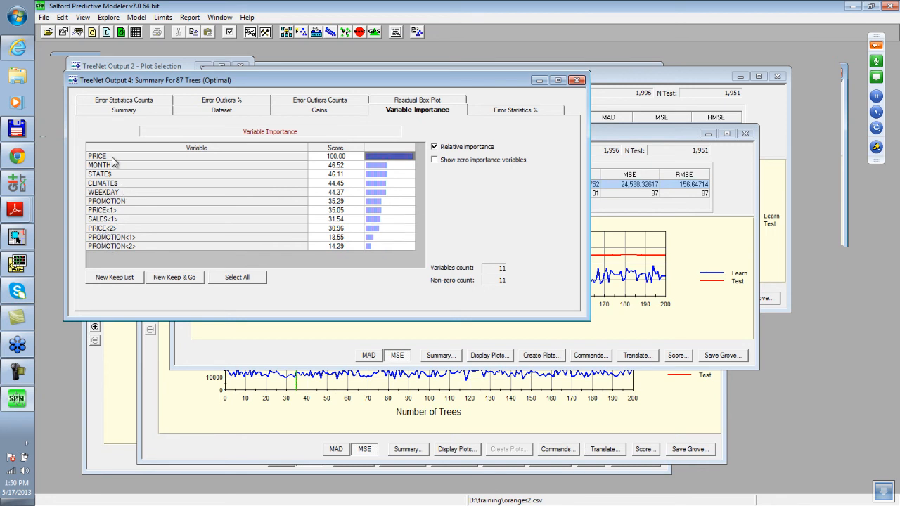
# Step: Compare the importance of PRICE<1> with PRICE<2> and of PROMOTION with its two lags, and close the summary
pyautogui.click(116, 212)
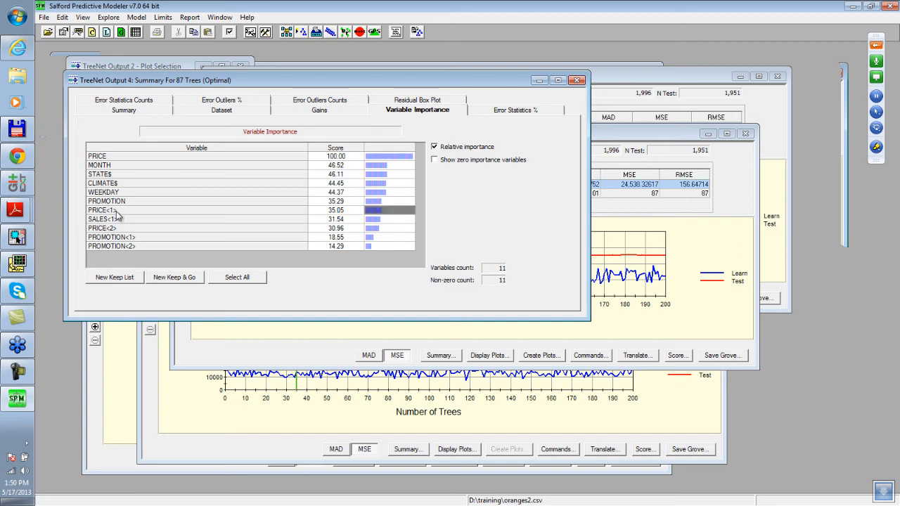
pyautogui.click(111, 228)
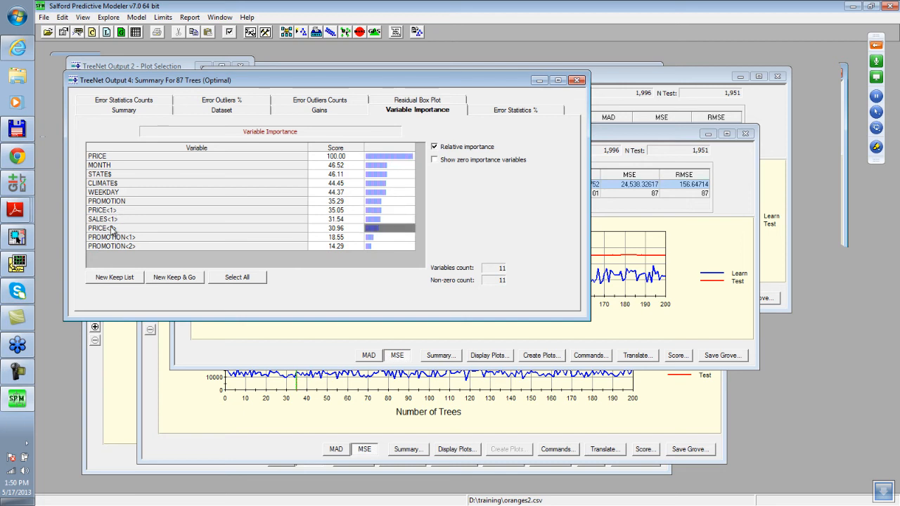
pyautogui.click(122, 203)
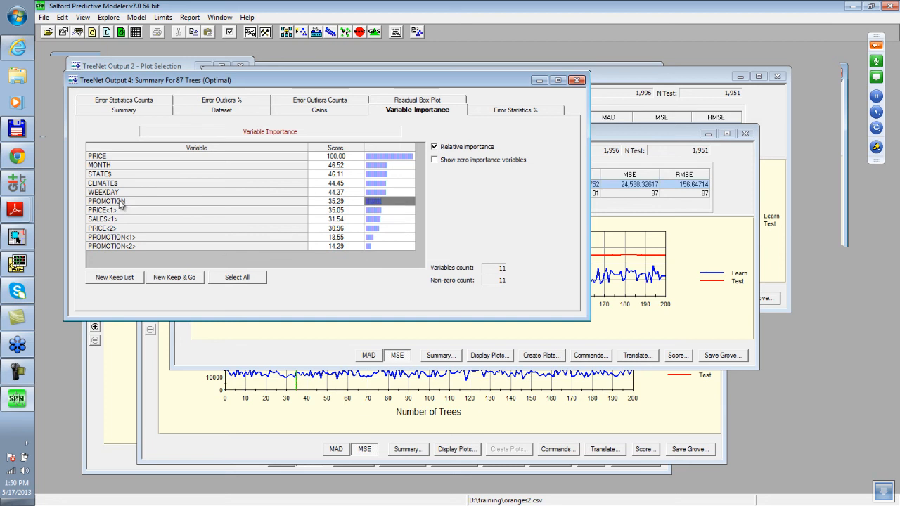
pyautogui.click(123, 238)
pyautogui.click(116, 247)
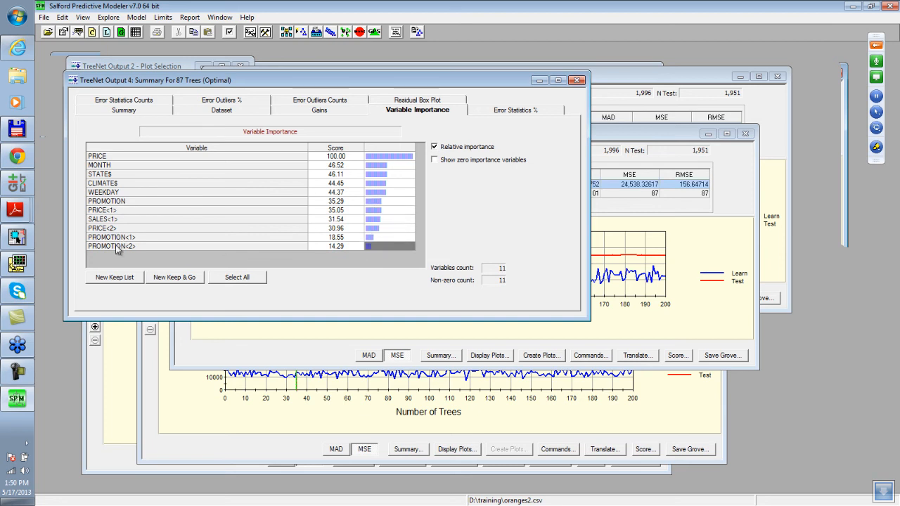
pyautogui.click(571, 85)
# Step: Open the plot selection for TreeNet Output 4 and bring the TreeNet Output 4 window back to the front
pyautogui.click(488, 355)
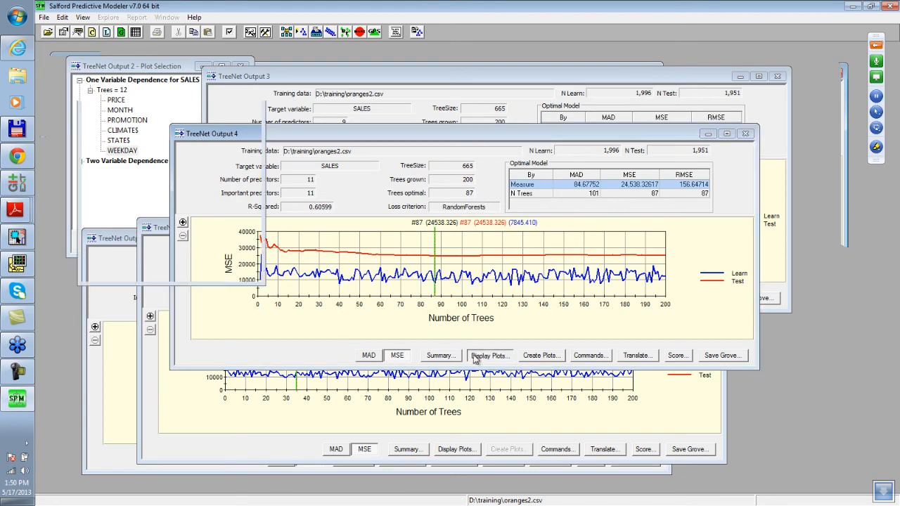
pyautogui.click(364, 134)
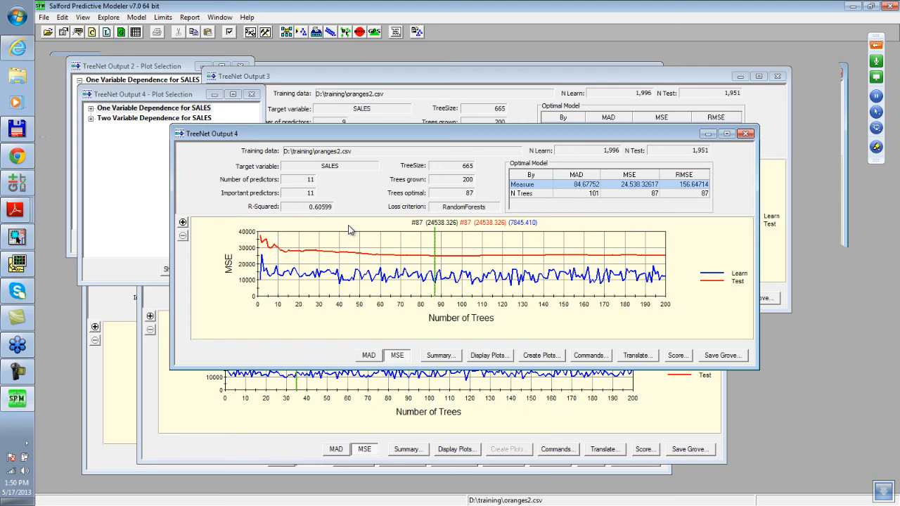
# Step: Expand the one-variable dependence plots of TreeNet Output 4 and show the PROMOTION plot clear of the plot selection
pyautogui.click(116, 171)
pyautogui.moveTo(140, 94); pyautogui.dragTo(183, 96)
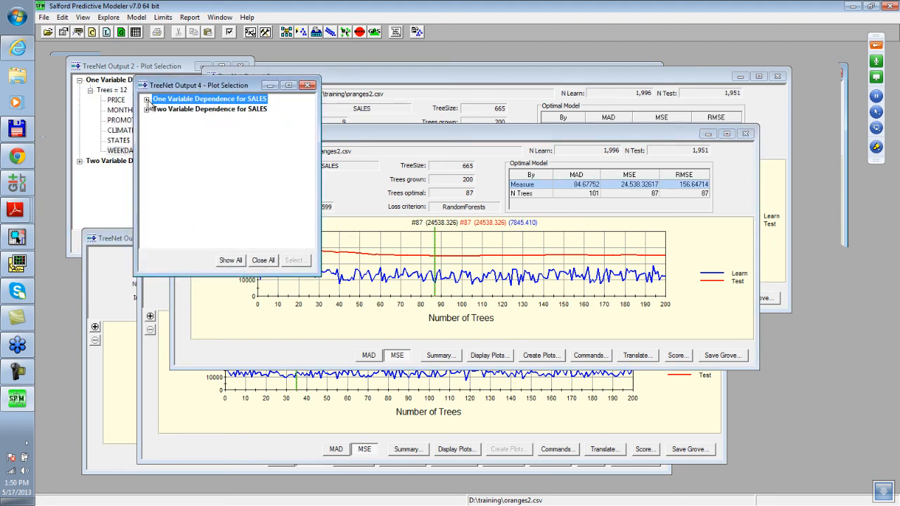
pyautogui.click(146, 99)
pyautogui.click(158, 110)
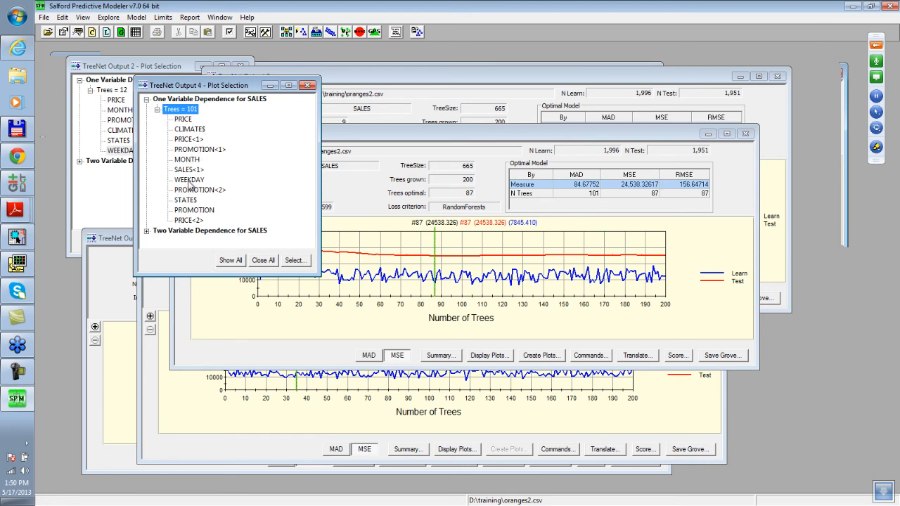
pyautogui.doubleClick(186, 210)
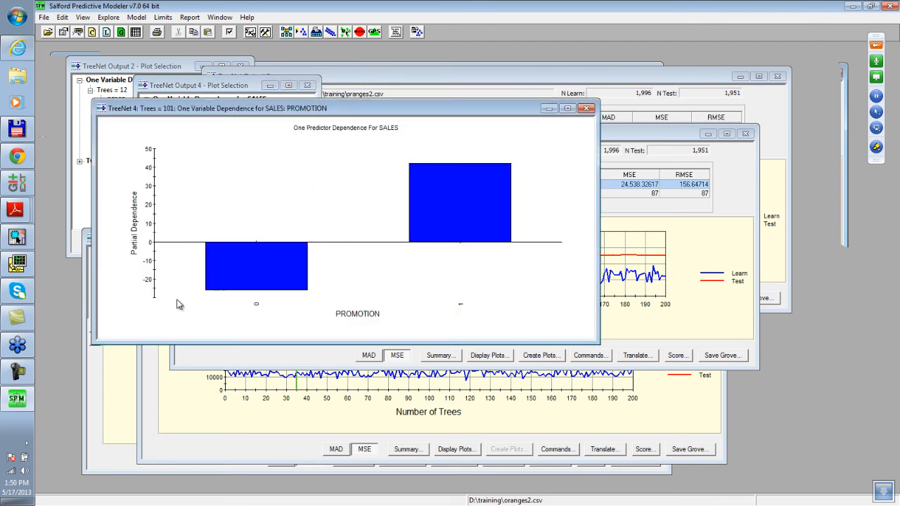
pyautogui.moveTo(443, 107); pyautogui.dragTo(687, 55)
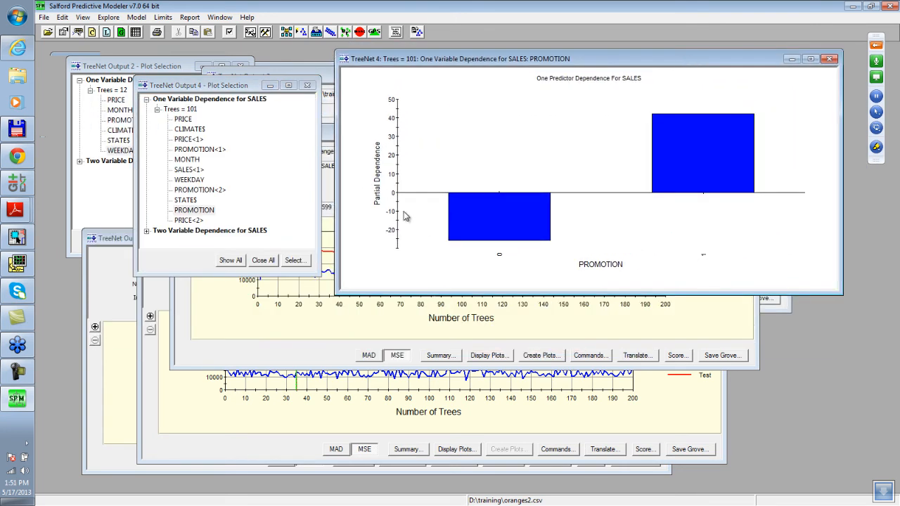
# Step: Show the PROMOTION<1> and PROMOTION<2> dependence plots and arrange them for comparison with the PROMOTION plot
pyautogui.doubleClick(204, 150)
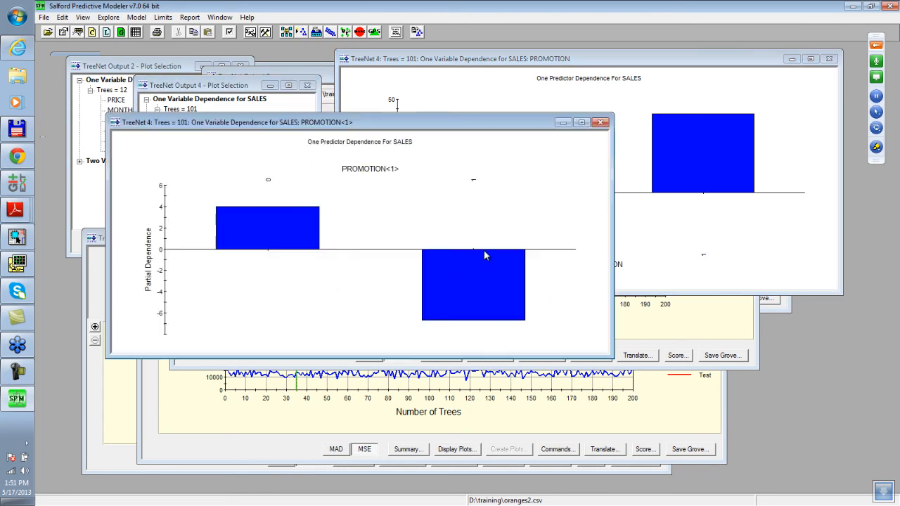
pyautogui.moveTo(472, 125); pyautogui.dragTo(697, 127)
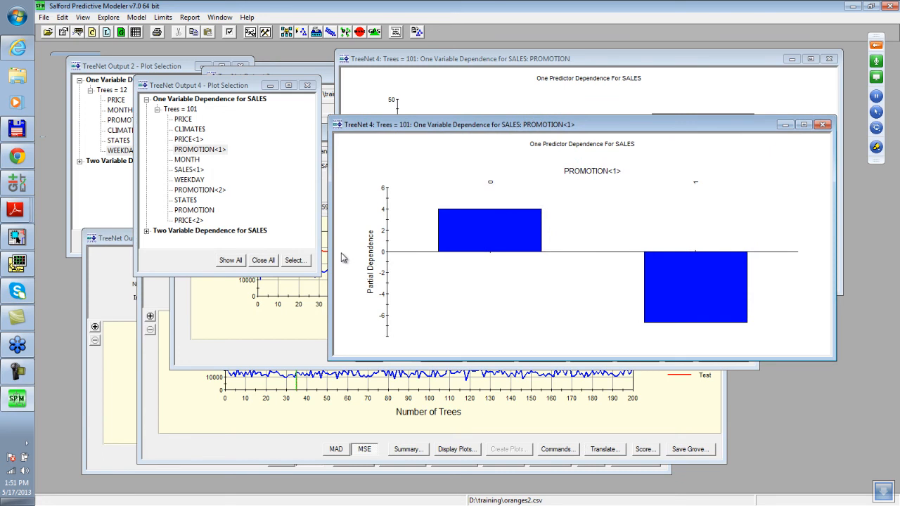
pyautogui.doubleClick(202, 190)
pyautogui.moveTo(364, 140); pyautogui.dragTo(554, 215)
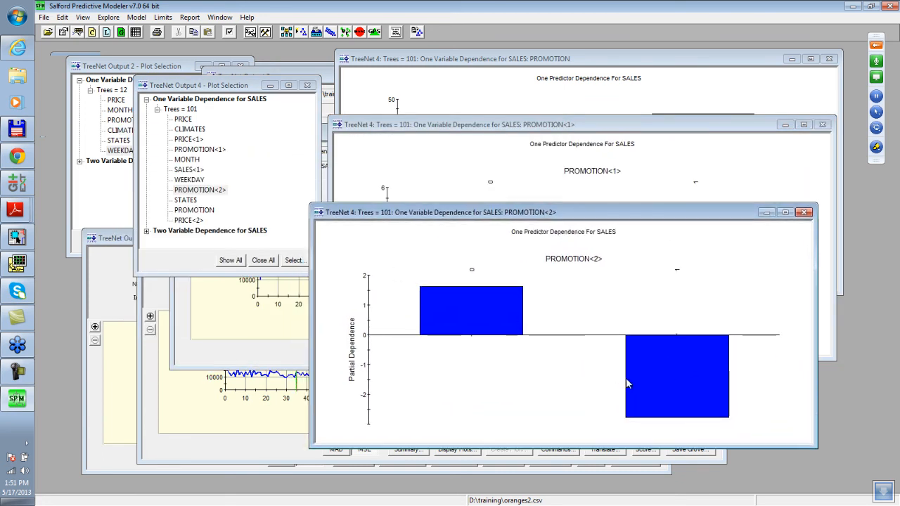
pyautogui.moveTo(444, 213); pyautogui.dragTo(312, 339)
pyautogui.click(476, 71)
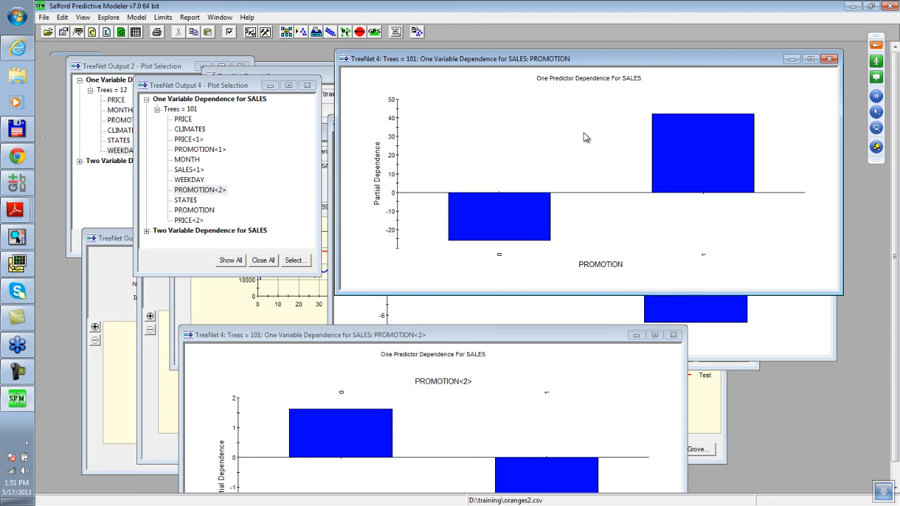
# Step: Close the PROMOTION, PROMOTION<2> and PROMOTION<1> dependence plots
pyautogui.click(831, 58)
pyautogui.click(674, 334)
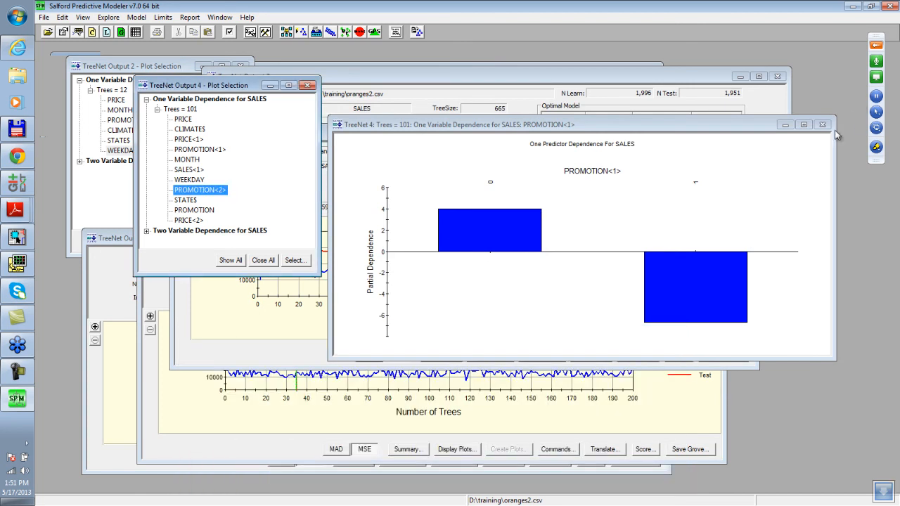
pyautogui.click(823, 124)
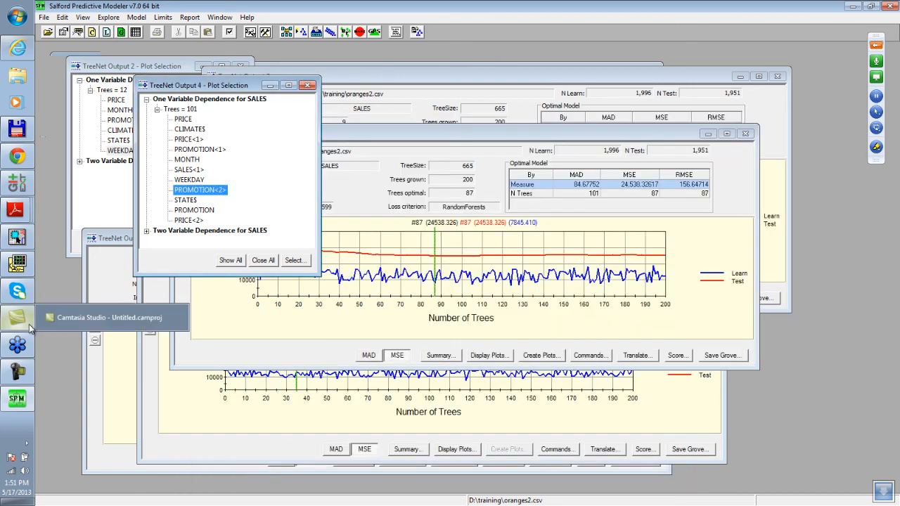
# Step: Show the PRICE, PRICE<1> and PRICE<2> dependence plots of TreeNet Output 4 clear of the plot selection
pyautogui.doubleClick(184, 120)
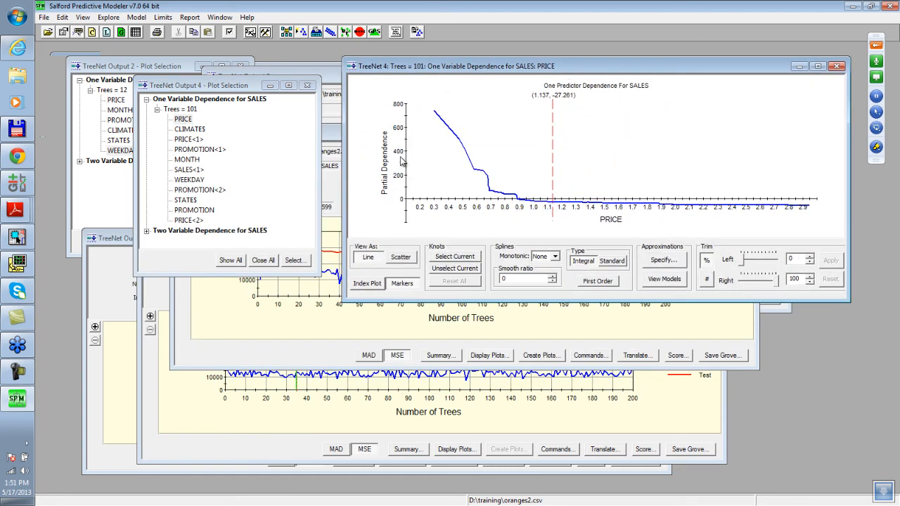
pyautogui.doubleClick(191, 140)
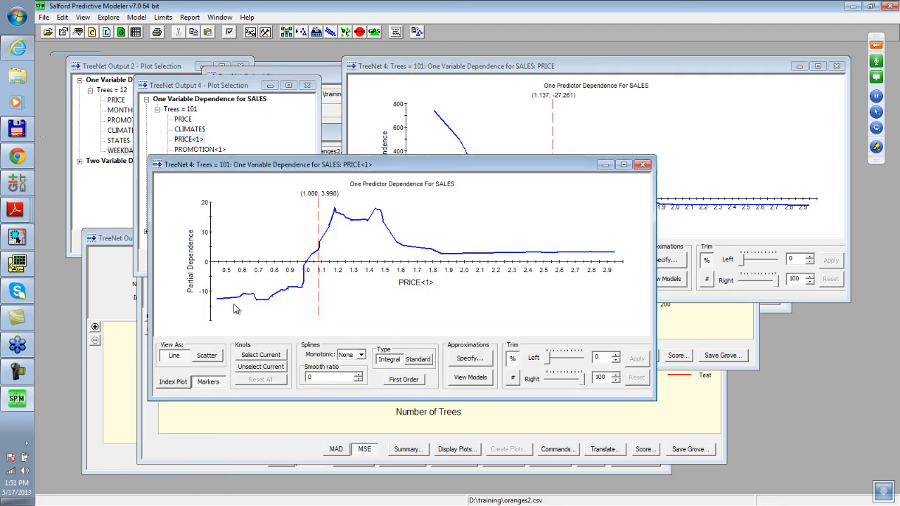
pyautogui.moveTo(391, 170); pyautogui.dragTo(590, 126)
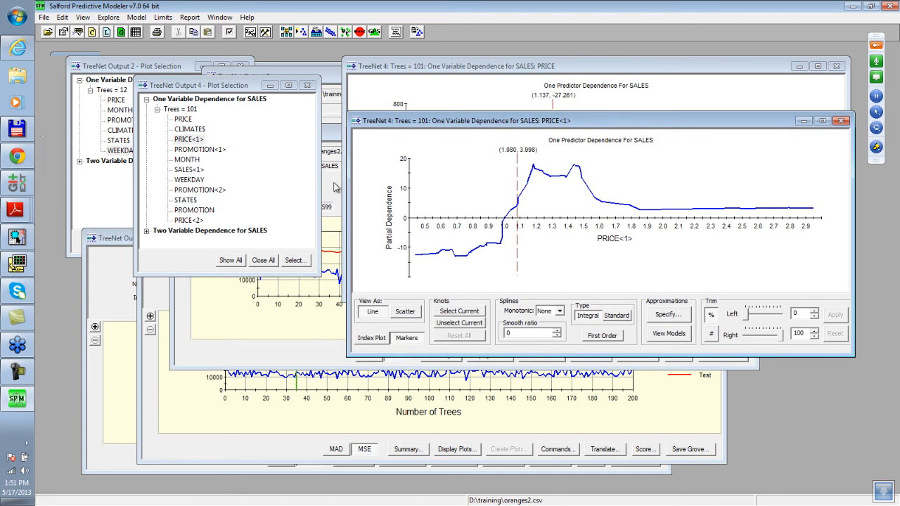
pyautogui.doubleClick(192, 222)
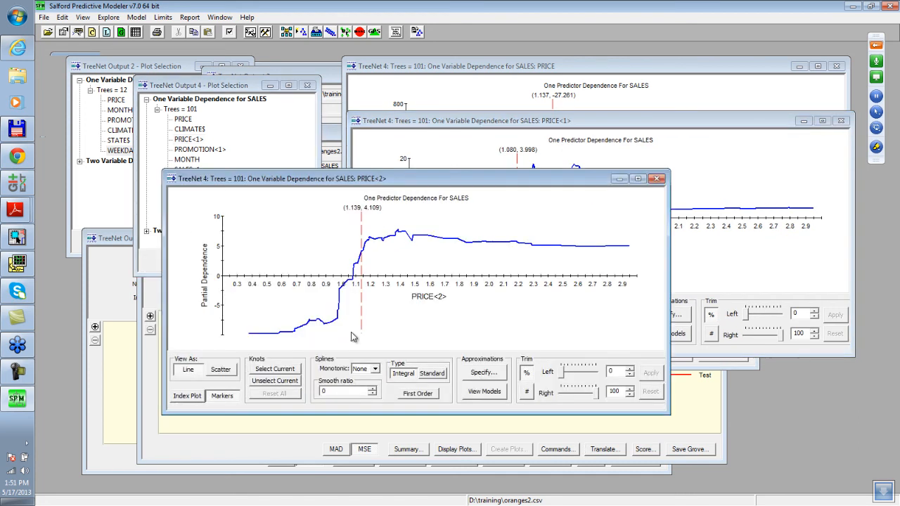
pyautogui.moveTo(397, 182); pyautogui.dragTo(574, 203)
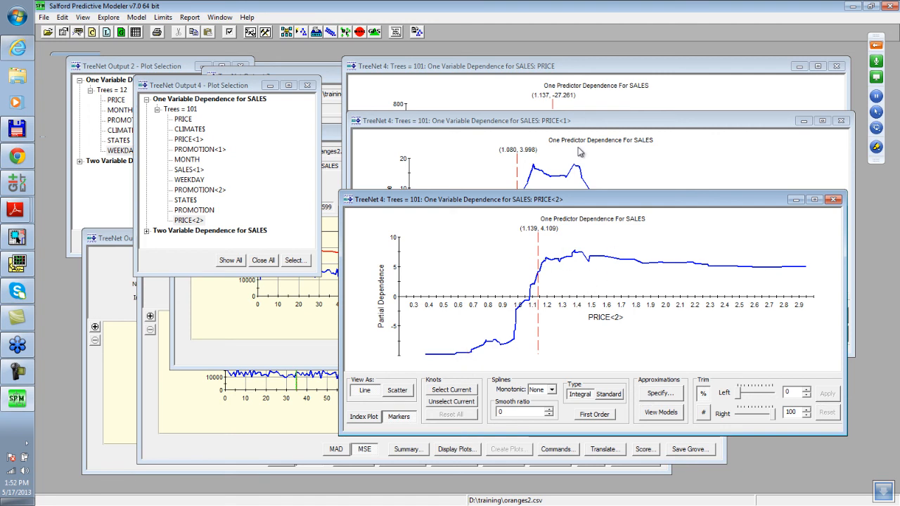
# Step: Space out the PRICE<1> and PRICE<2> plots and read the PRICE<2> dependence at its lowest price, 0.378
pyautogui.moveTo(541, 204); pyautogui.dragTo(548, 304)
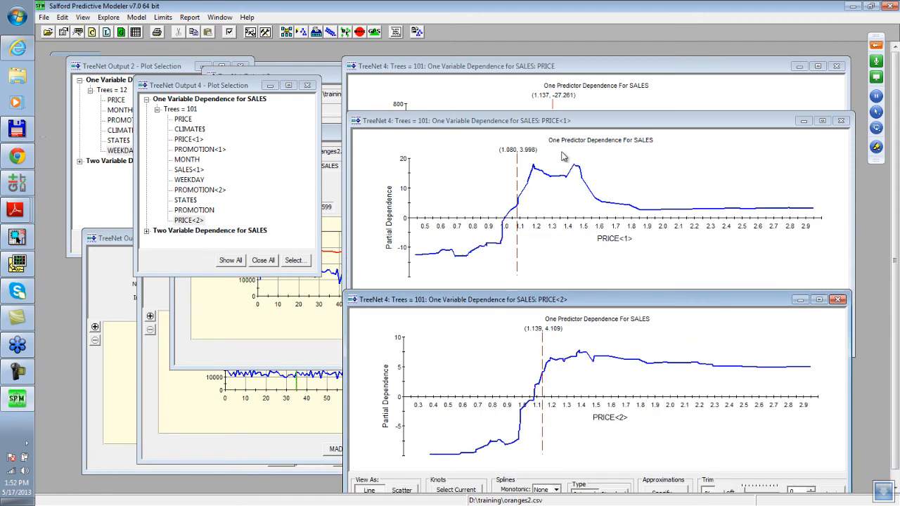
pyautogui.moveTo(566, 129); pyautogui.dragTo(569, 149)
pyautogui.click(430, 422)
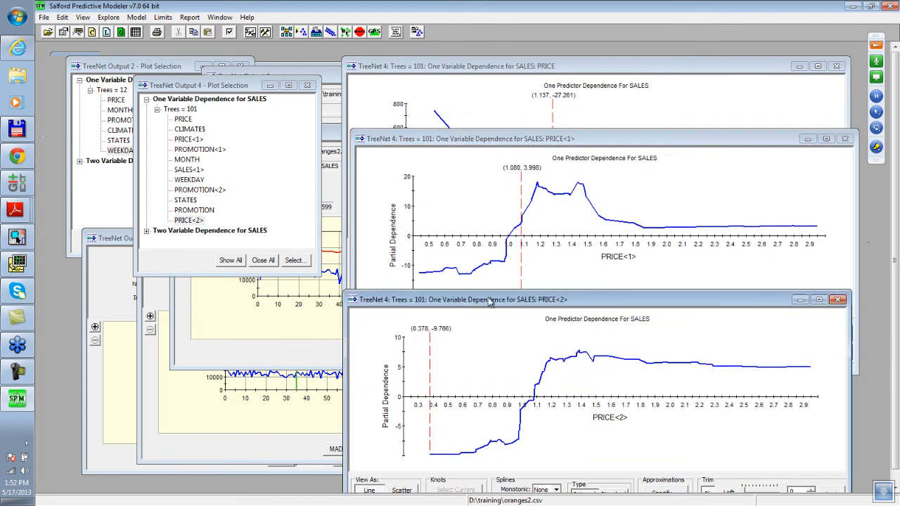
pyautogui.moveTo(492, 301); pyautogui.dragTo(495, 256)
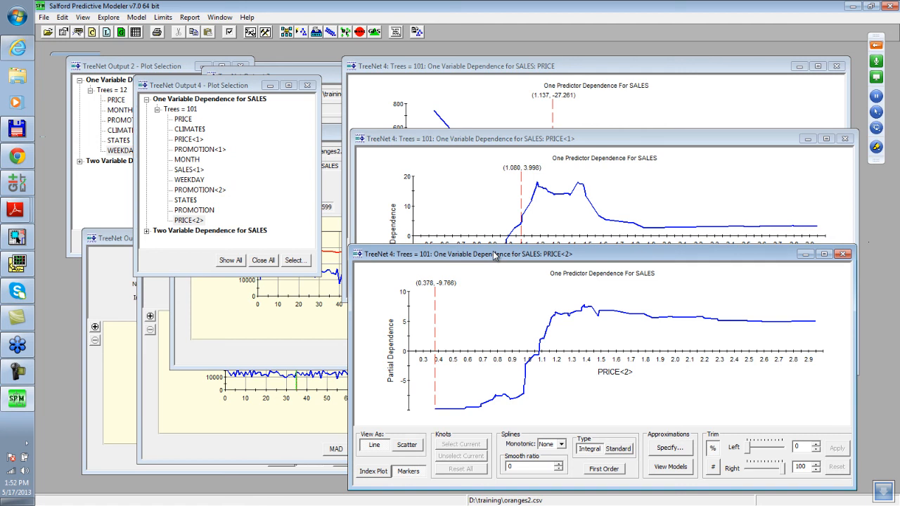
# Step: Bring the PRICE plot forward and read its dependence at prices of about 1.009 and 0.478
pyautogui.click(513, 74)
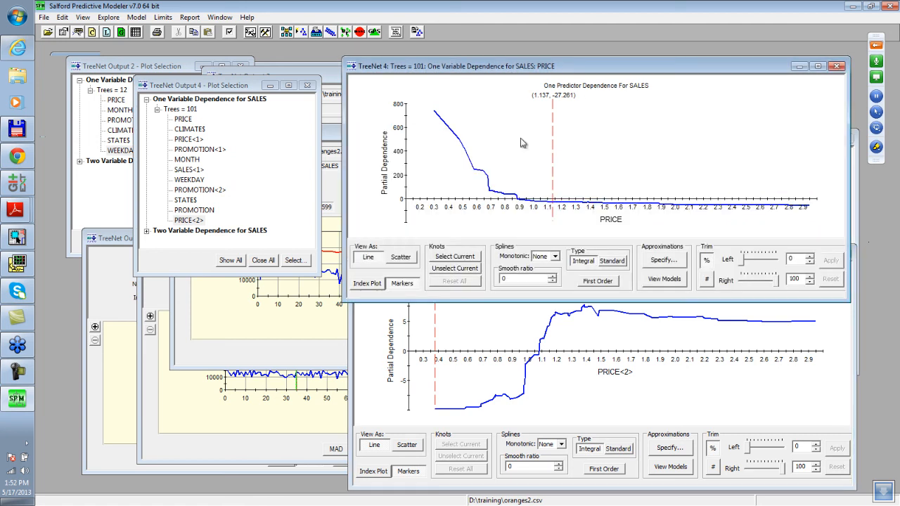
pyautogui.moveTo(553, 208); pyautogui.dragTo(536, 202)
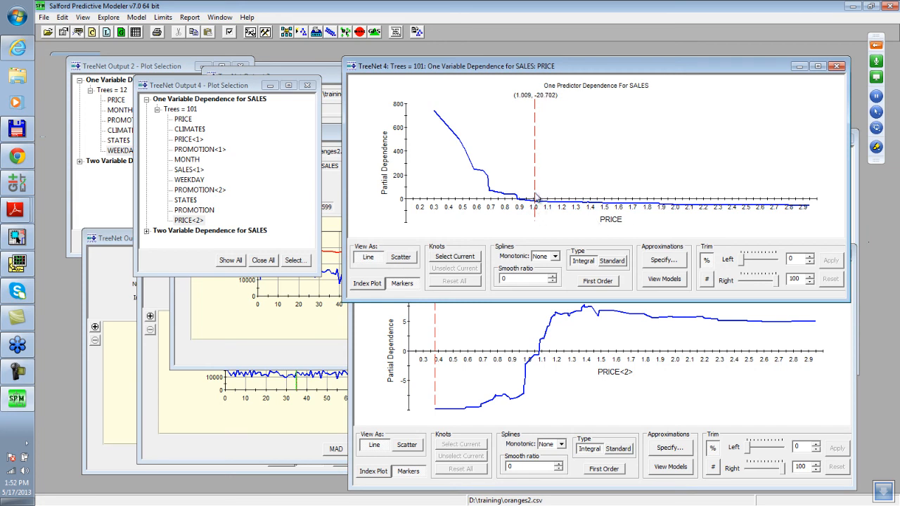
pyautogui.click(449, 204)
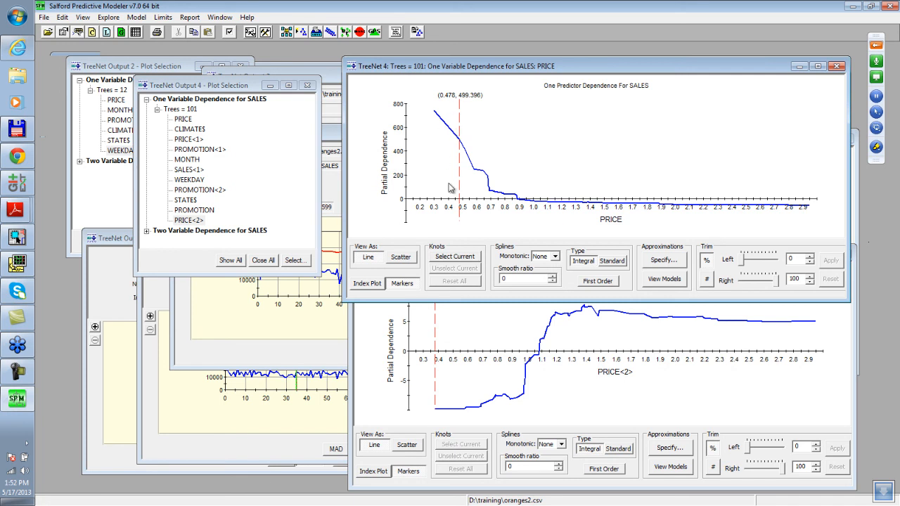
# Step: Move the PRICE<2> plot aside and read the PRICE<1> dependence at about 1.098 and 0.480
pyautogui.click(383, 351)
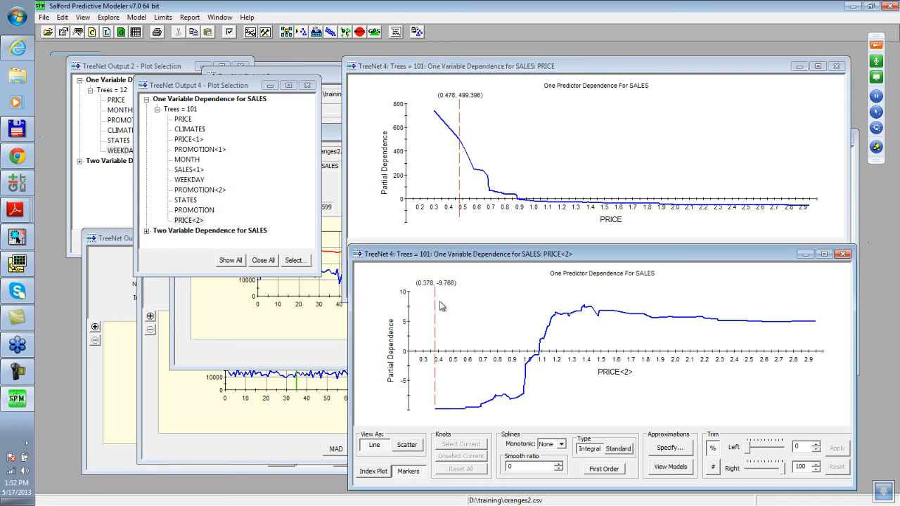
pyautogui.moveTo(475, 260); pyautogui.dragTo(174, 183)
pyautogui.click(672, 316)
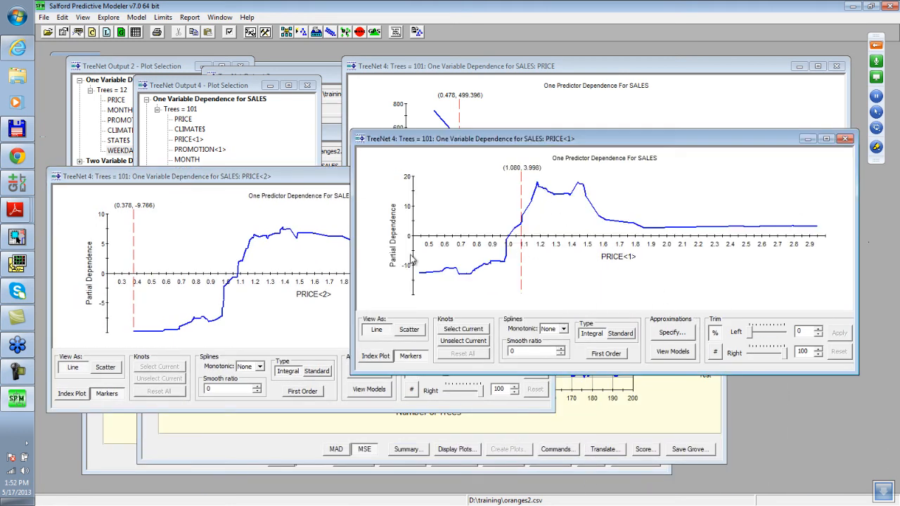
pyautogui.click(525, 232)
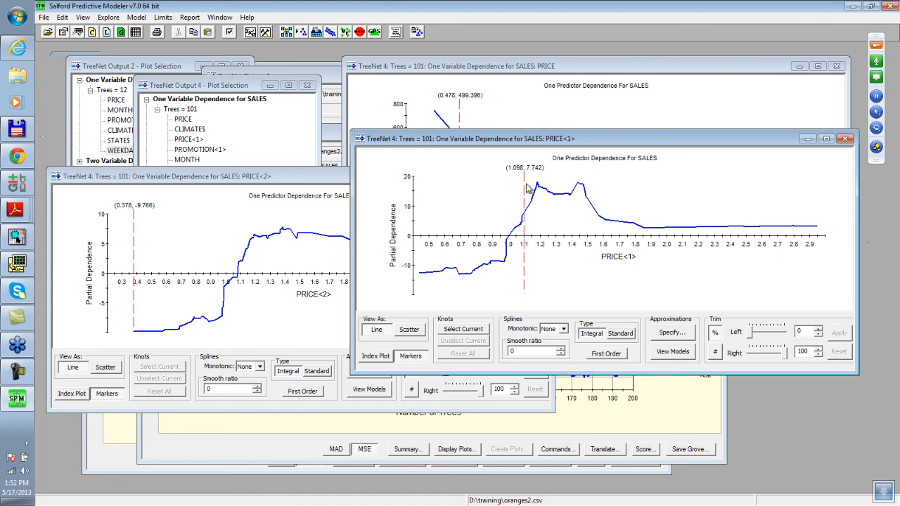
pyautogui.click(454, 242)
pyautogui.click(427, 244)
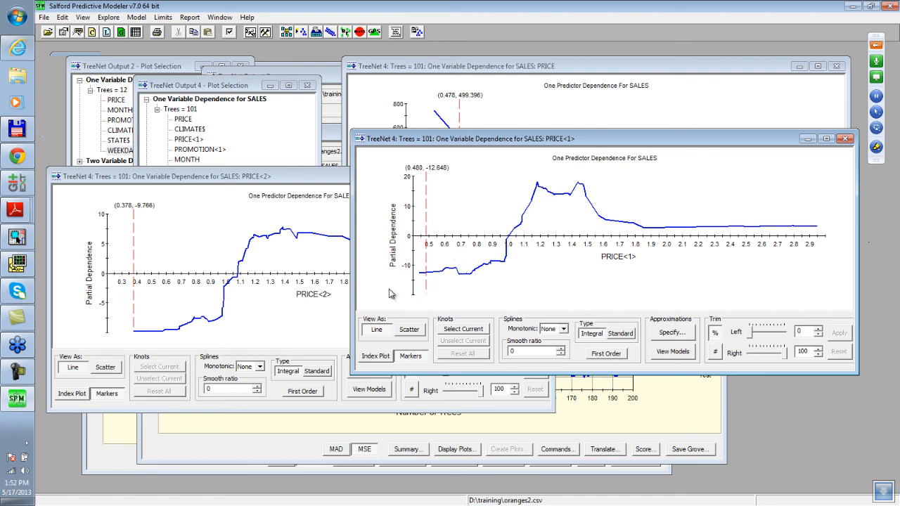
# Step: Bring the PRICE<2> plot forward and read its dependence at about 1.103 and again at 0.378
pyautogui.click(290, 189)
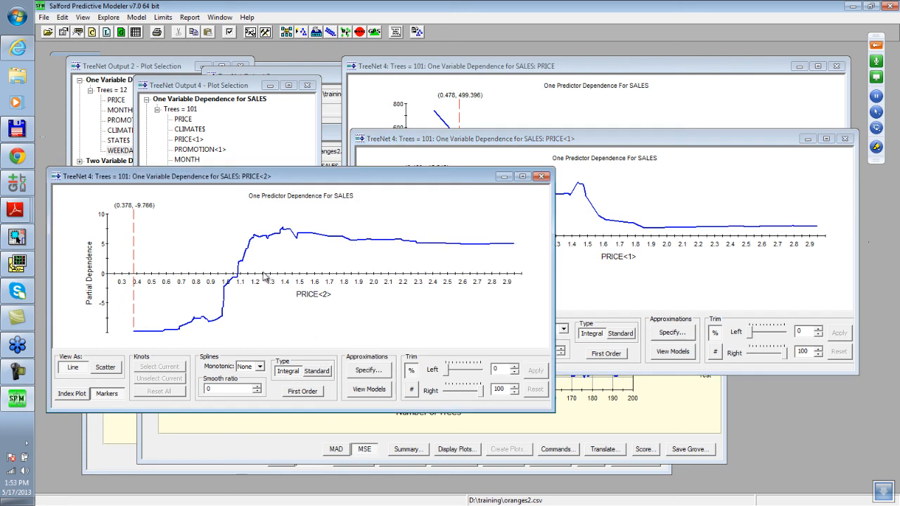
pyautogui.click(241, 274)
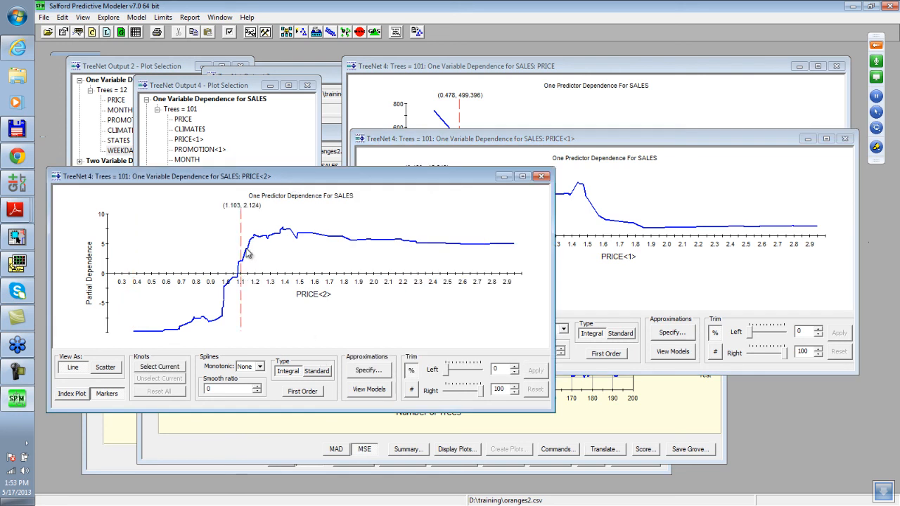
pyautogui.click(132, 291)
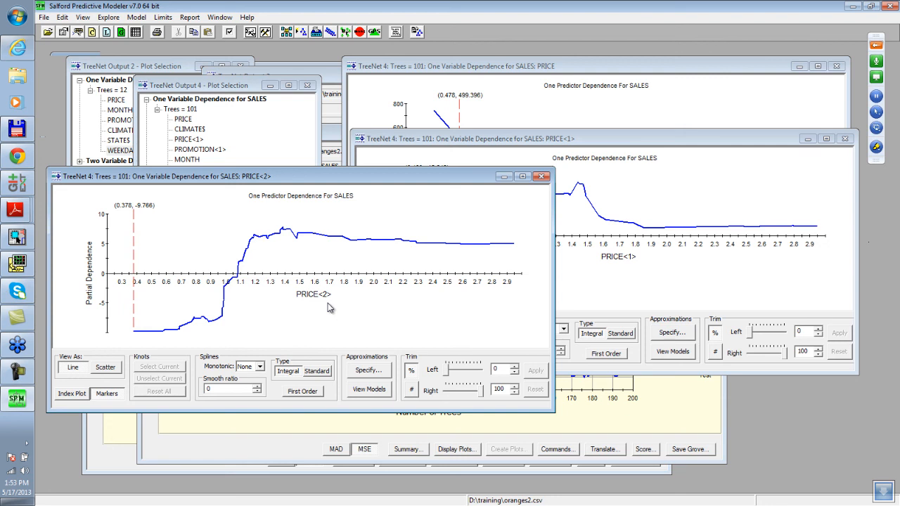
# Step: Review the PRICE plot against the lagged price plots, and close the PRICE<1>, PRICE<2> and PRICE dependence plots
pyautogui.click(524, 79)
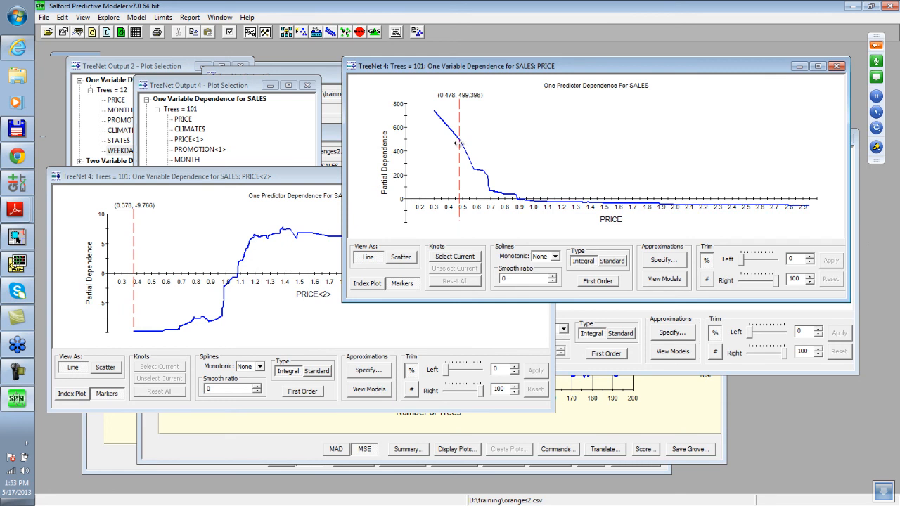
pyautogui.moveTo(425, 68); pyautogui.dragTo(532, 215)
pyautogui.moveTo(532, 143); pyautogui.dragTo(517, 98)
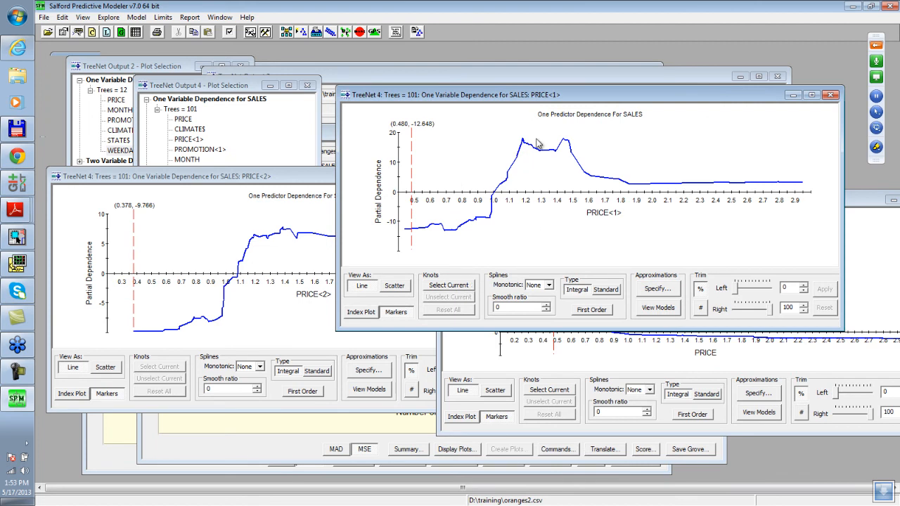
pyautogui.click(832, 96)
pyautogui.click(541, 177)
pyautogui.moveTo(603, 201); pyautogui.dragTo(336, 159)
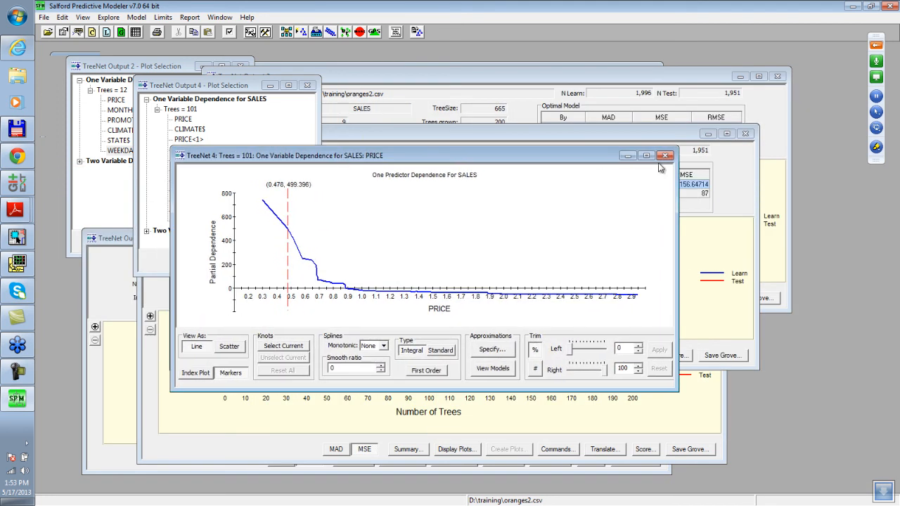
pyautogui.click(665, 156)
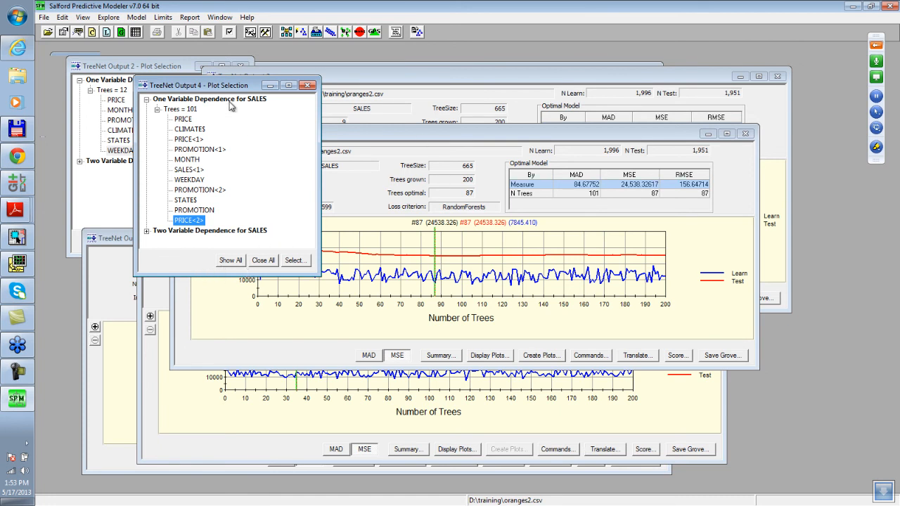
# Step: Close the plot selection windows of TreeNet Output 4 and TreeNet Output 2
pyautogui.moveTo(226, 88); pyautogui.dragTo(246, 180)
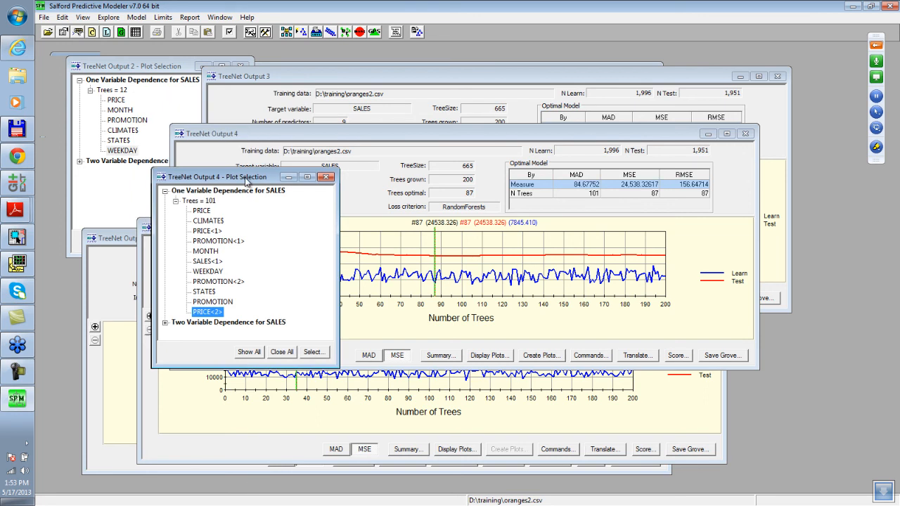
pyautogui.click(327, 178)
pyautogui.click(179, 67)
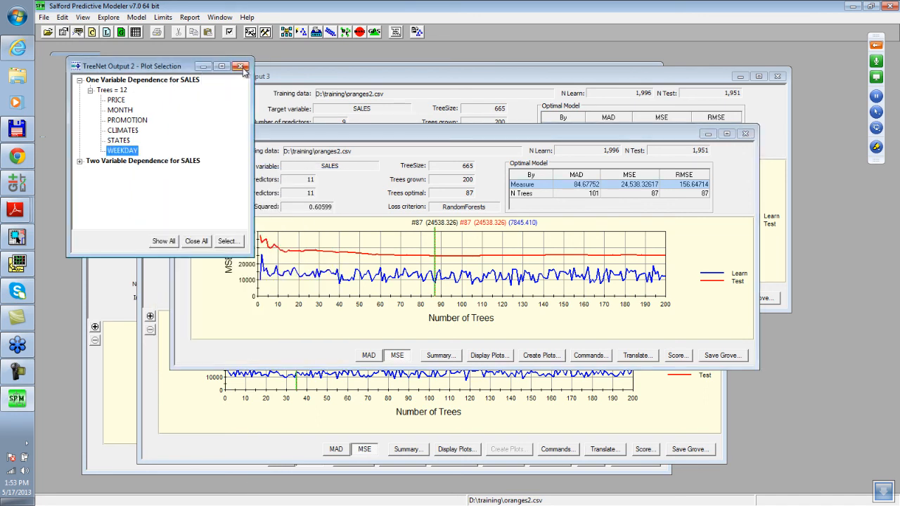
pyautogui.click(242, 68)
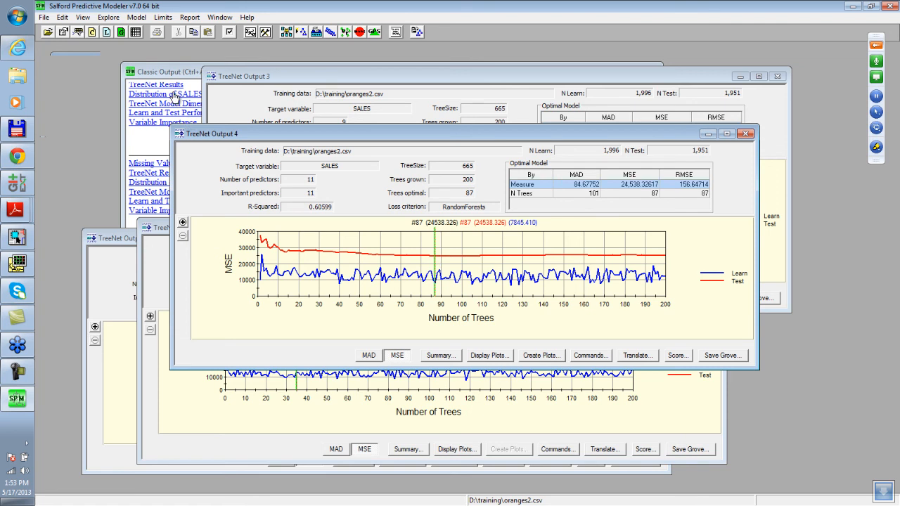
# Step: Review the lag values and block variables in the model setup and close it without changes
pyautogui.moveTo(374, 138); pyautogui.dragTo(377, 108)
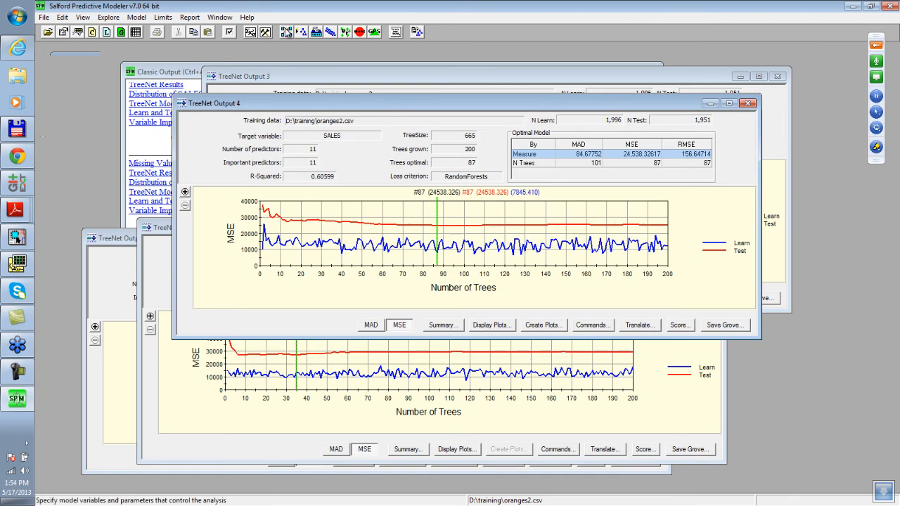
pyautogui.click(287, 32)
pyautogui.click(415, 128)
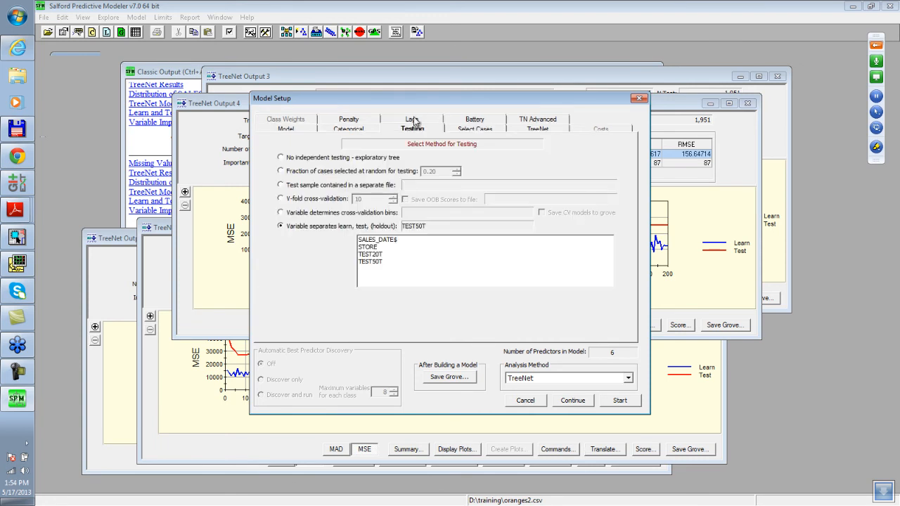
pyautogui.click(414, 116)
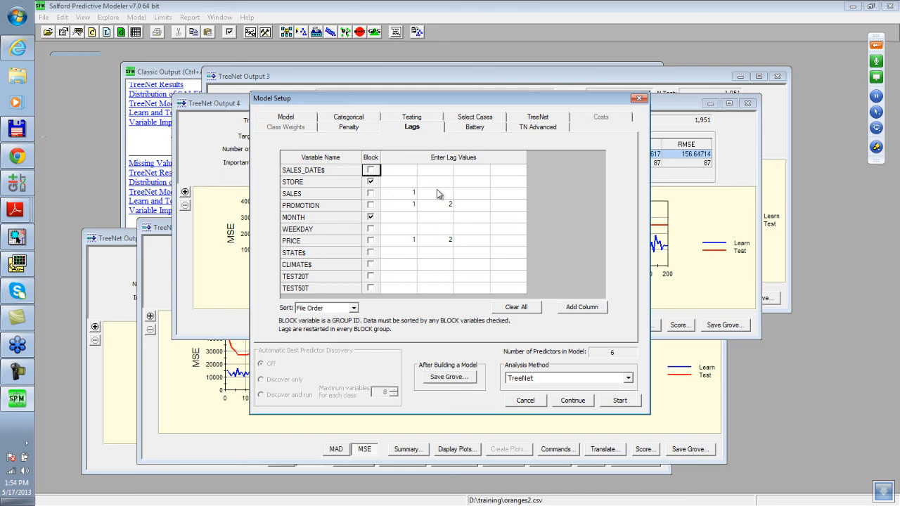
pyautogui.click(639, 99)
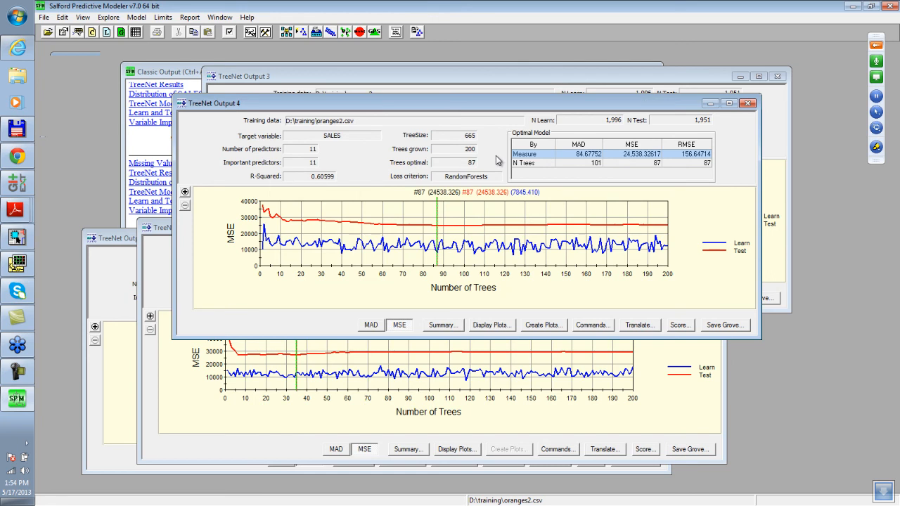
# Step: Open the command log and examine the last KEEP command with its lagged predictors
pyautogui.click(106, 32)
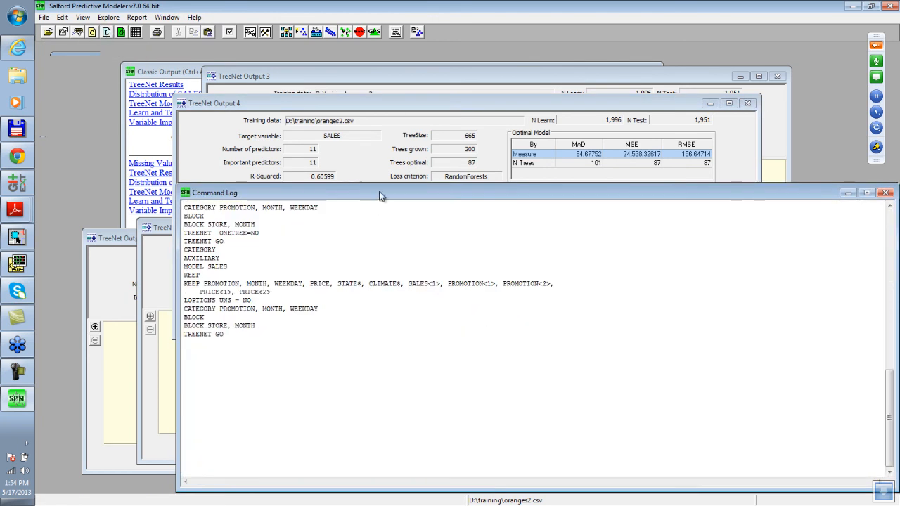
pyautogui.moveTo(381, 193); pyautogui.dragTo(306, 111)
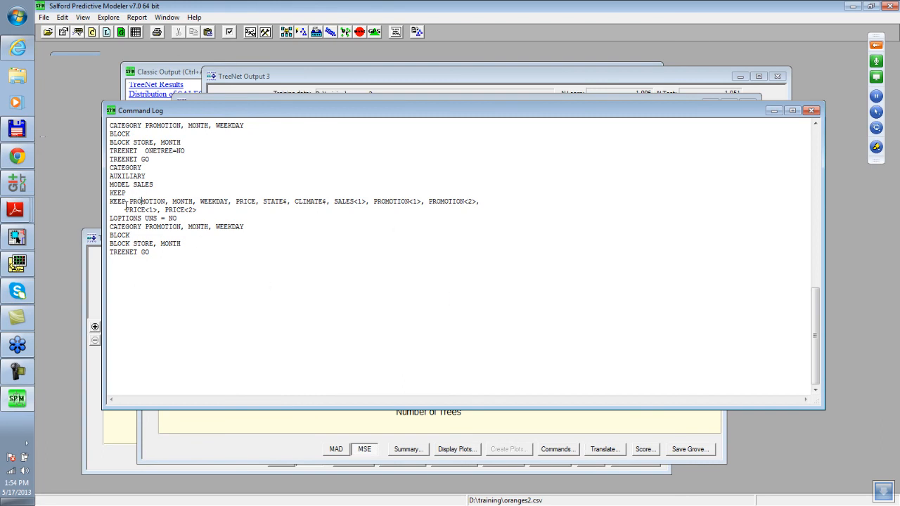
pyautogui.moveTo(110, 201); pyautogui.dragTo(201, 212)
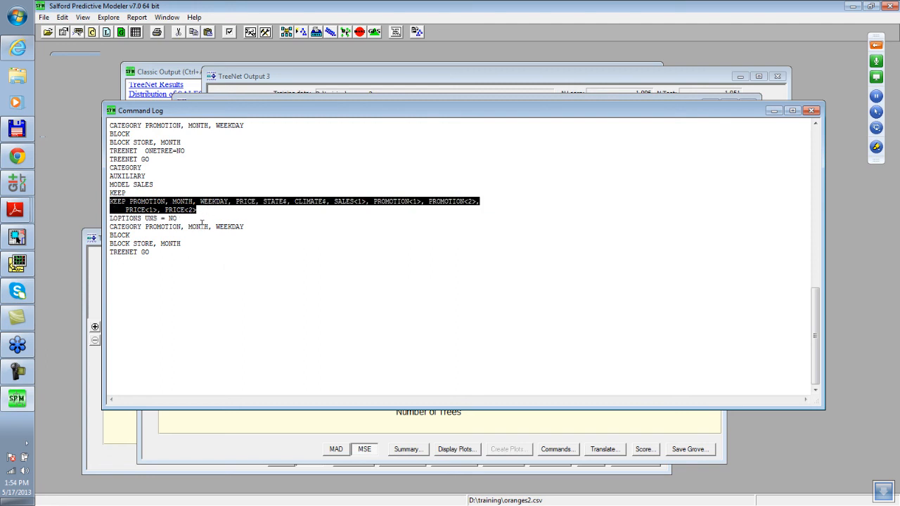
pyautogui.click(229, 200)
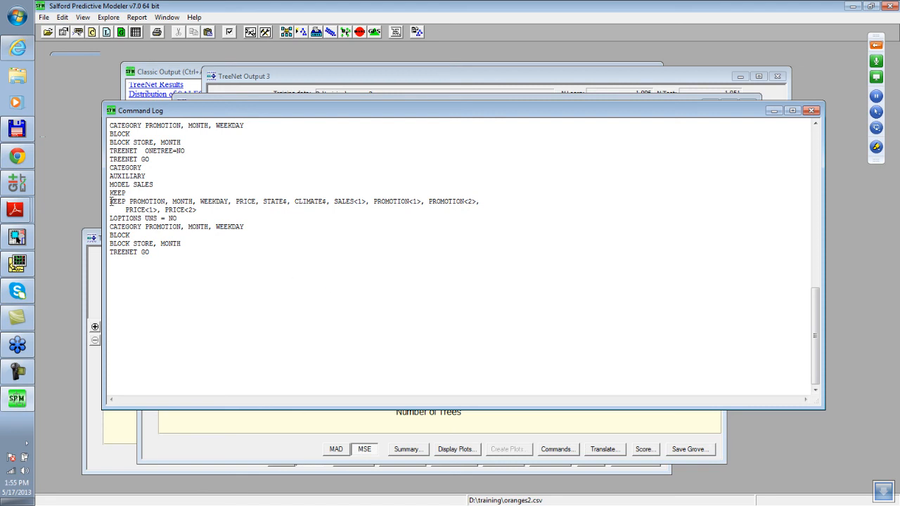
# Step: Copy the full KEEP command from the command log into a new notepad
pyautogui.moveTo(112, 202); pyautogui.dragTo(219, 211)
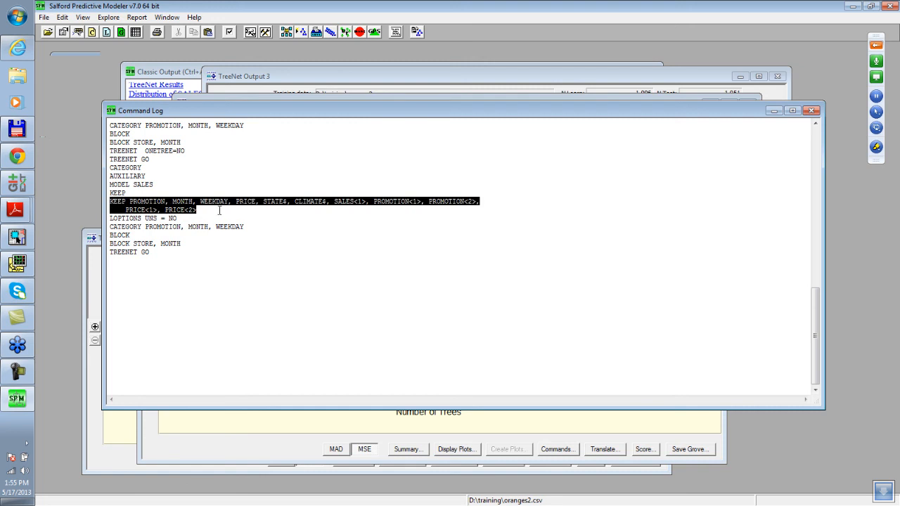
pyautogui.rightClick(168, 206)
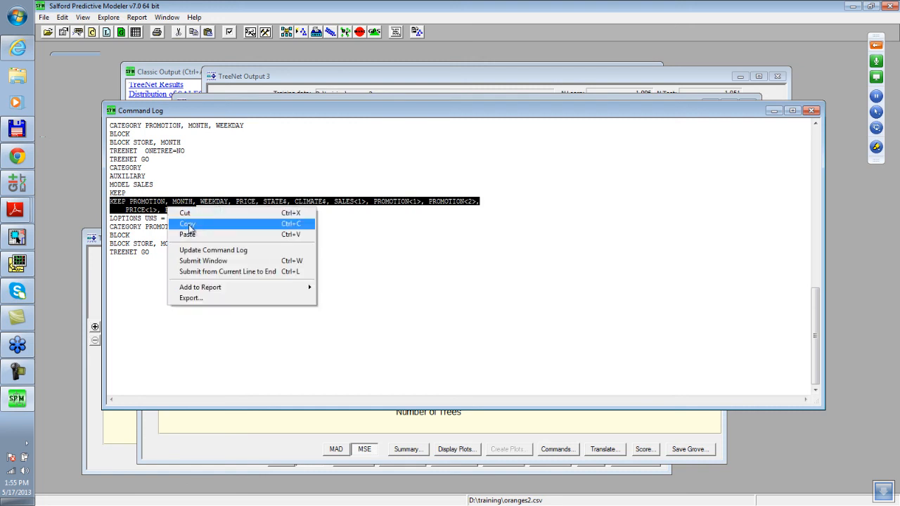
pyautogui.click(189, 224)
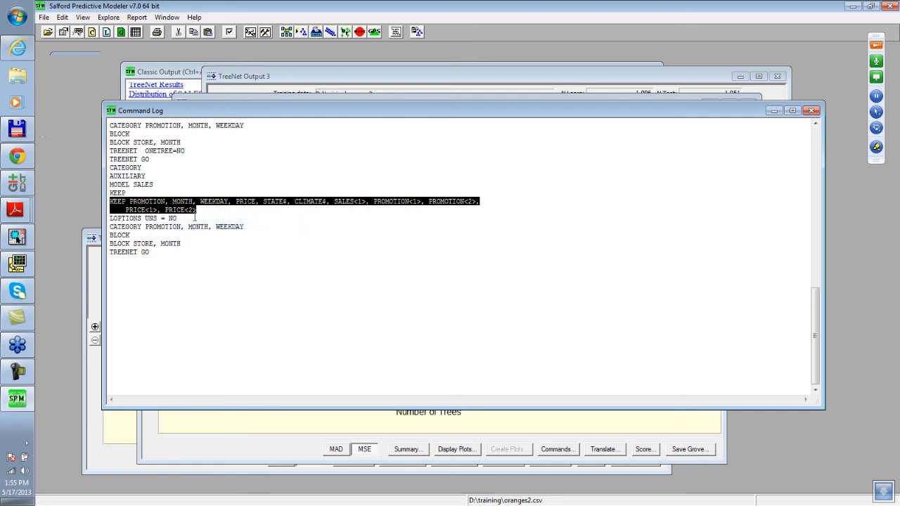
pyautogui.click(44, 17)
pyautogui.click(56, 40)
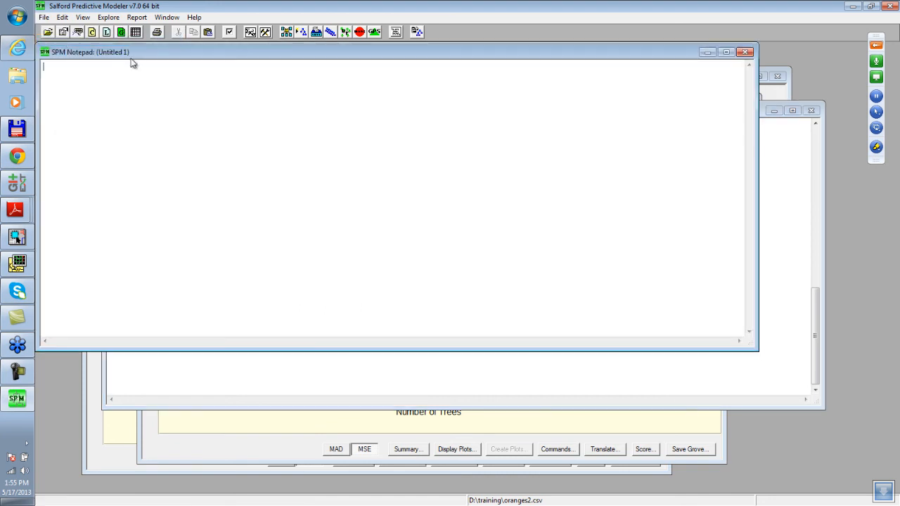
pyautogui.rightClick(147, 204)
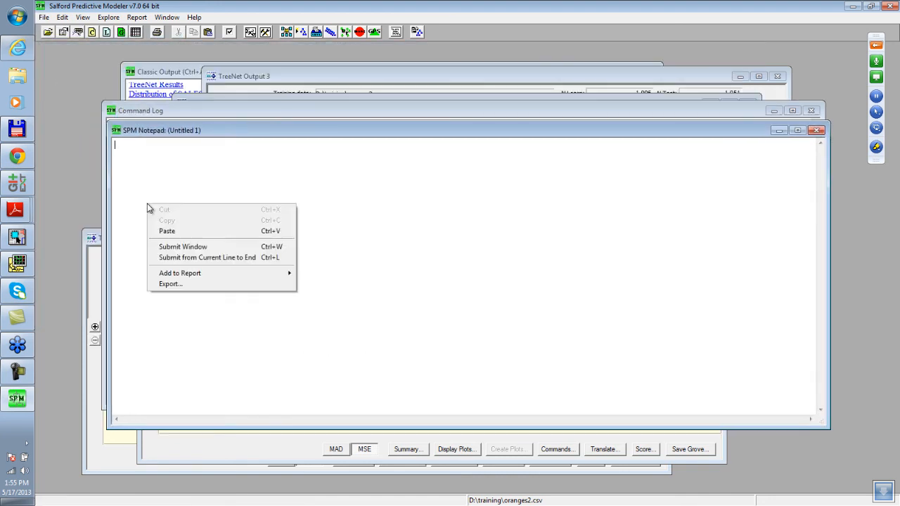
pyautogui.click(171, 238)
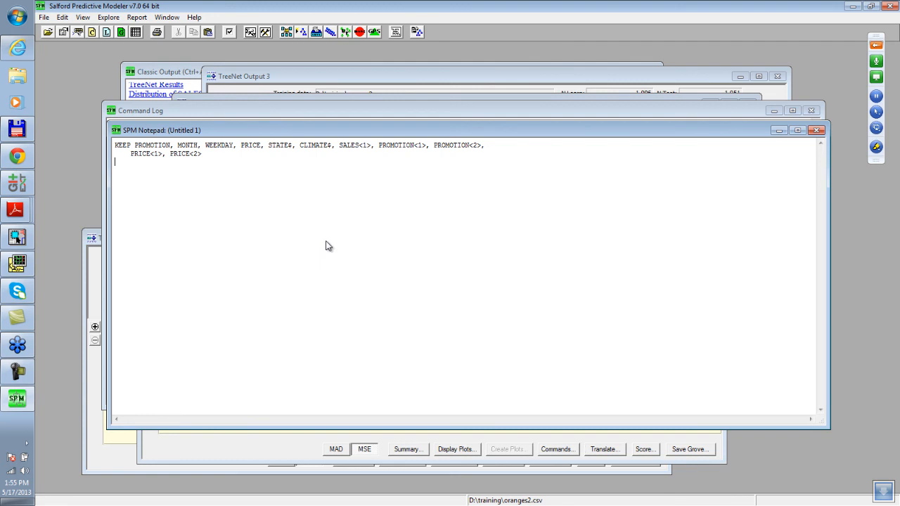
# Step: Change the PROMOTION term in the notepad's KEEP command to PROMOTION<0,2>
pyautogui.press('Up')
pyautogui.press('Right')
pyautogui.press('Right')
pyautogui.press('Right')
pyautogui.press('Right')
pyautogui.press('Right')
pyautogui.press('Right')
pyautogui.press('Right')
pyautogui.press('Right')
pyautogui.press('Right')
pyautogui.press('Right')
pyautogui.press('Right')
pyautogui.press('Right')
pyautogui.press('Right')
pyautogui.press('Right')
pyautogui.press('Right')
pyautogui.press('Right')
pyautogui.press('Right')
pyautogui.press('Right')
pyautogui.press('Right')
pyautogui.press('Right')
pyautogui.click(401, 145)
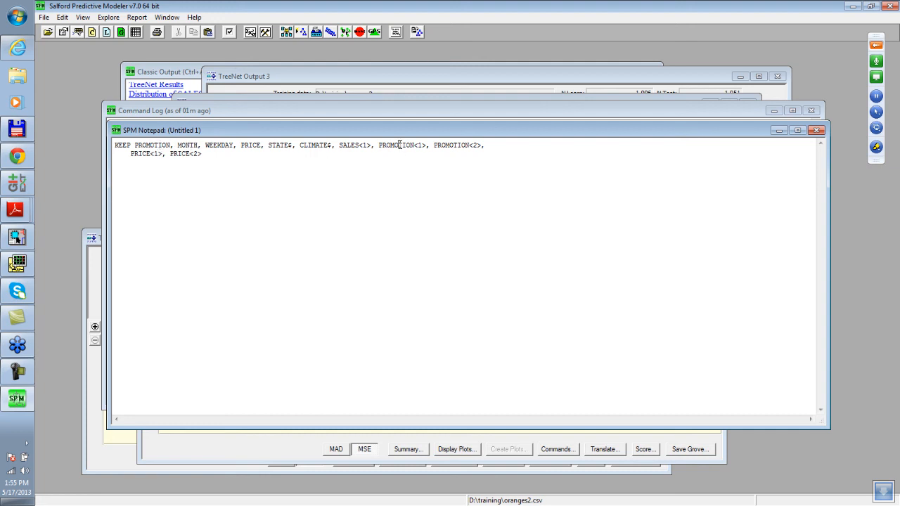
pyautogui.click(453, 145)
pyautogui.write('<>')
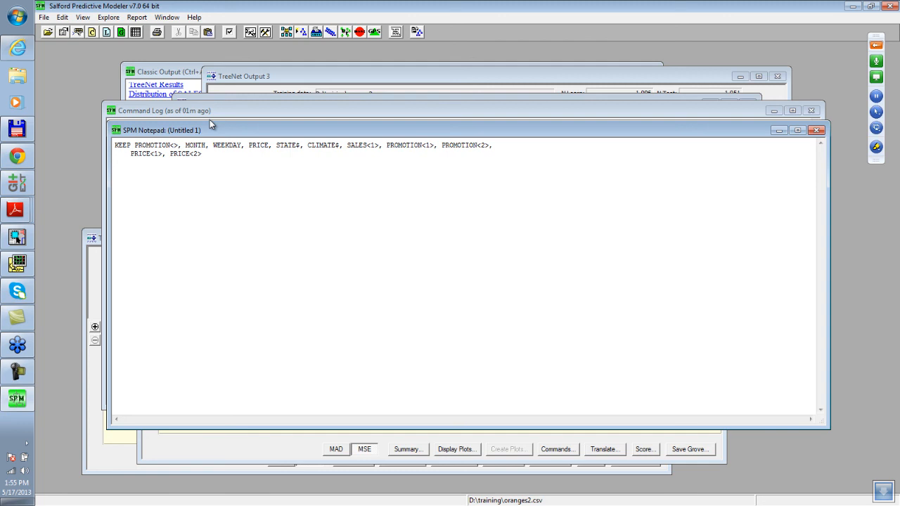
pyautogui.write('0')
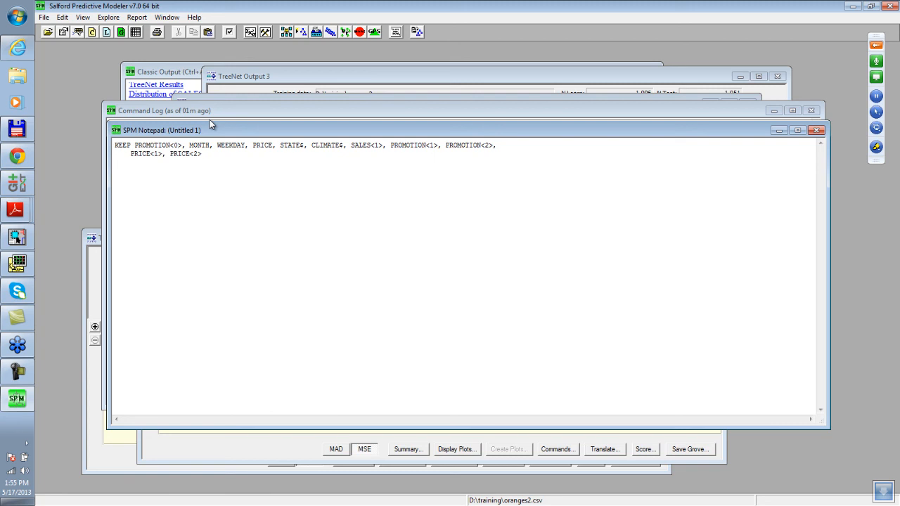
pyautogui.write(',2')
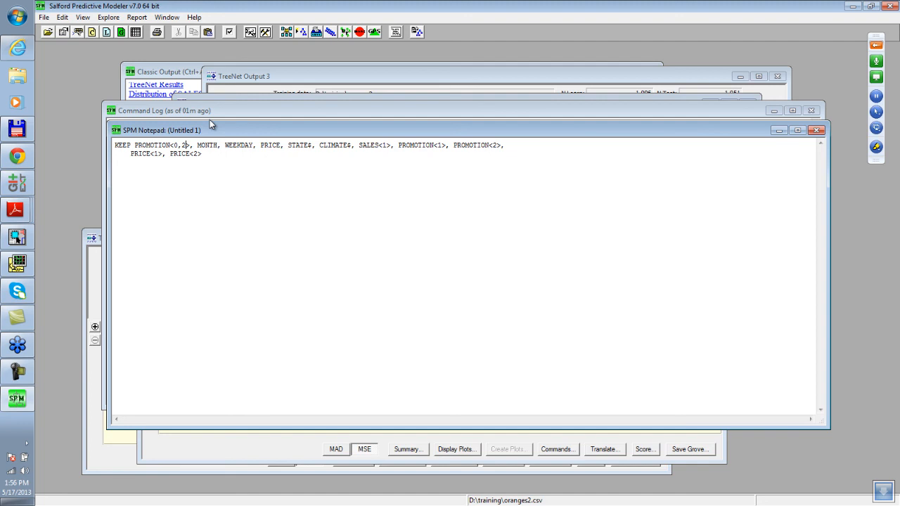
# Step: Remove the PROMOTION<1> and PROMOTION<2> terms and join the KEEP command into a single line
pyautogui.press('BackSpace')
pyautogui.press('BackSpace')
pyautogui.press('BackSpace')
pyautogui.press('BackSpace')
pyautogui.press('BackSpace')
pyautogui.press('BackSpace')
pyautogui.press('BackSpace')
pyautogui.press('BackSpace')
pyautogui.press('BackSpace')
pyautogui.press('BackSpace')
pyautogui.press('BackSpace')
pyautogui.press('BackSpace')
pyautogui.press('BackSpace')
pyautogui.press('BackSpace')
pyautogui.press('BackSpace')
pyautogui.press('BackSpace')
pyautogui.press('BackSpace')
pyautogui.press('BackSpace')
pyautogui.press('BackSpace')
pyautogui.press('BackSpace')
pyautogui.press('BackSpace')
pyautogui.press('BackSpace')
pyautogui.press('BackSpace')
pyautogui.press('BackSpace')
pyautogui.press('BackSpace')
pyautogui.press('BackSpace')
pyautogui.press('BackSpace')
pyautogui.press('BackSpace')
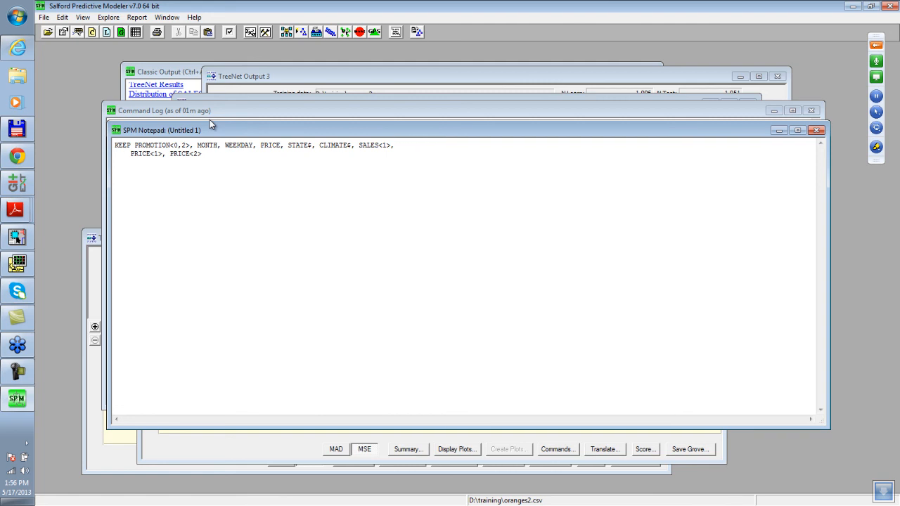
pyautogui.press('Delete')
pyautogui.press('Delete')
pyautogui.press('Delete')
pyautogui.press('Delete')
pyautogui.press('Delete')
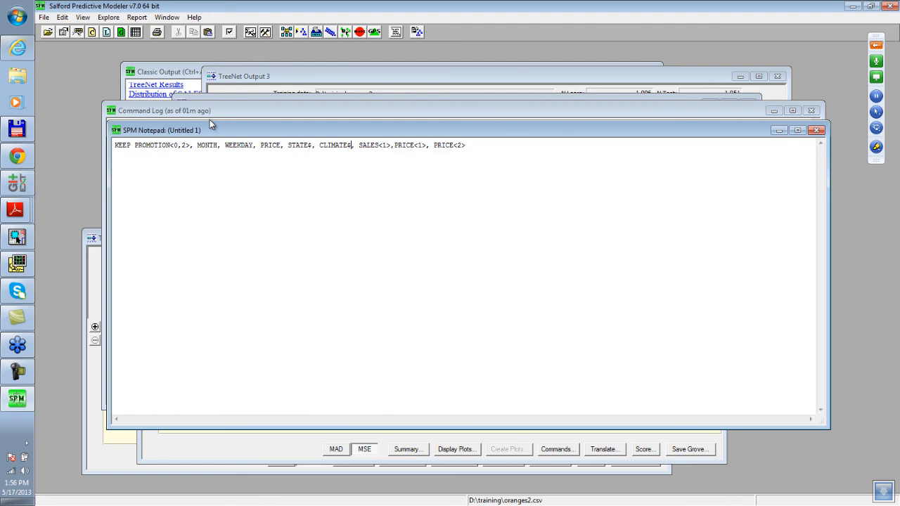
# Step: Change the PRICE term in the KEEP command to PRICE<0,2>
pyautogui.write('<0>')
pyautogui.press('Left')
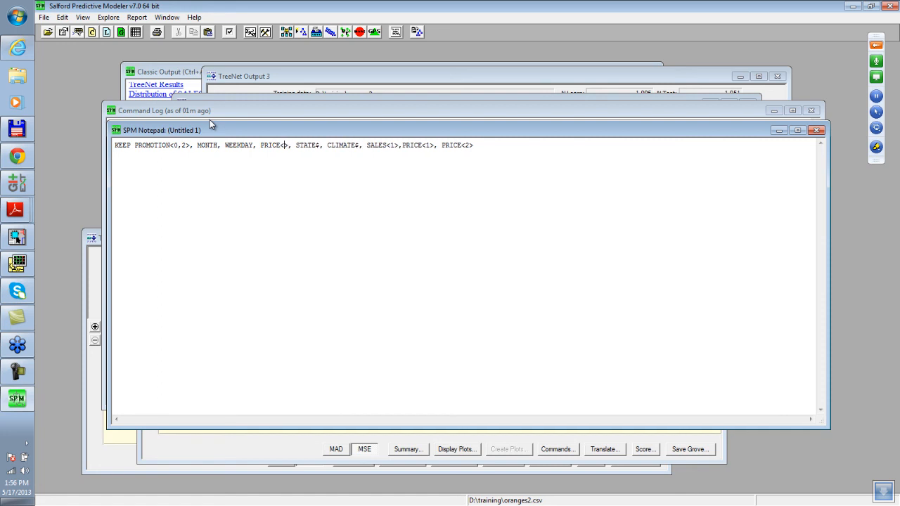
pyautogui.write(',2')
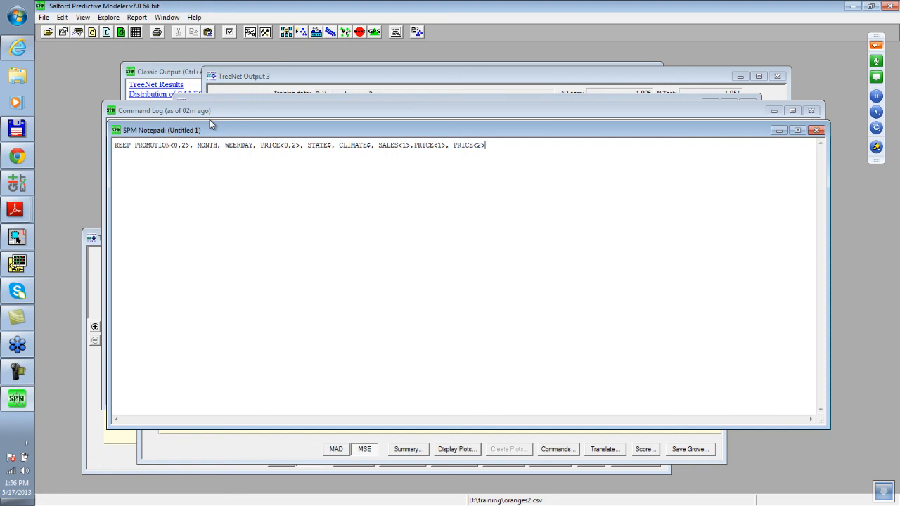
# Step: Remove the separate PRICE<1> and PRICE<2> terms, keep PRICE<0,2>, and submit the notepad's command
pyautogui.press('BackSpace')
pyautogui.press('BackSpace')
pyautogui.press('BackSpace')
pyautogui.press('BackSpace')
pyautogui.press('BackSpace')
pyautogui.press('BackSpace')
pyautogui.press('BackSpace')
pyautogui.press('BackSpace')
pyautogui.press('BackSpace')
pyautogui.press('BackSpace')
pyautogui.press('BackSpace')
pyautogui.press('BackSpace')
pyautogui.press('BackSpace')
pyautogui.press('BackSpace')
pyautogui.press('BackSpace')
pyautogui.press('BackSpace')
pyautogui.press('BackSpace')
pyautogui.press('BackSpace')
pyautogui.press('Delete')
pyautogui.press('Delete')
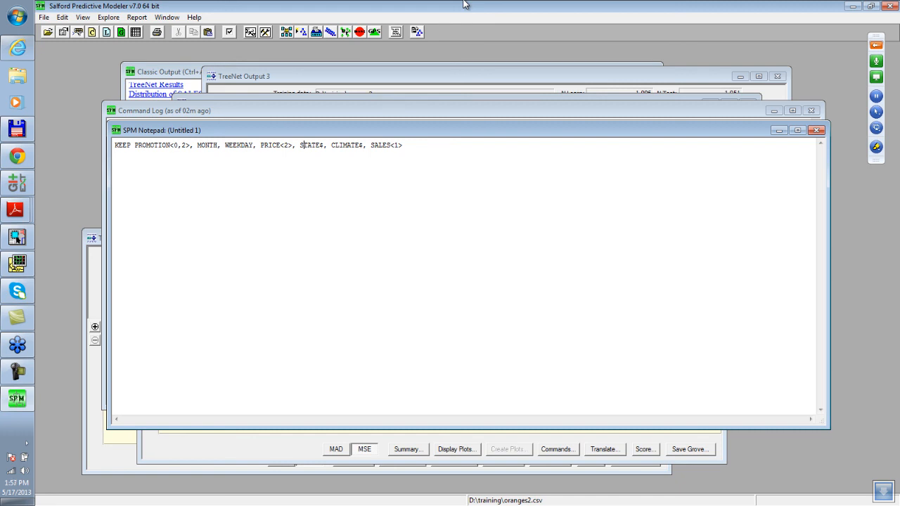
pyautogui.write('0,')
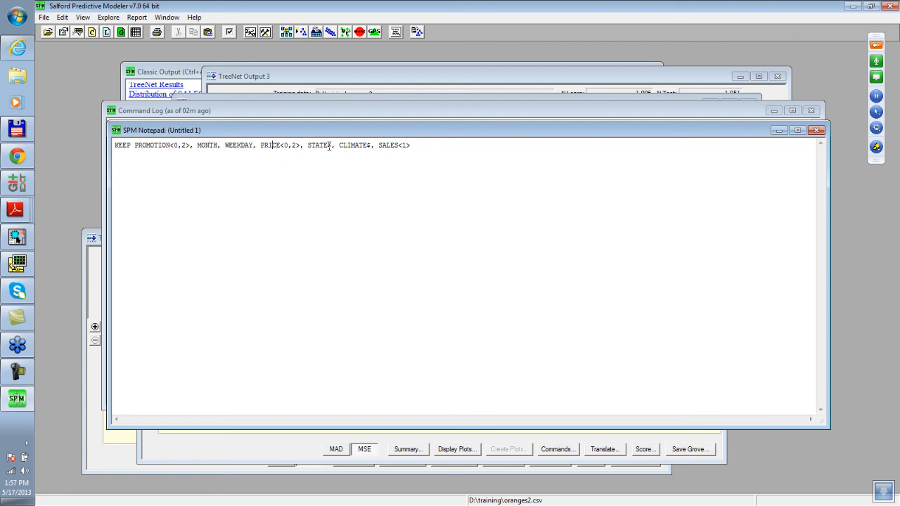
pyautogui.click(43, 18)
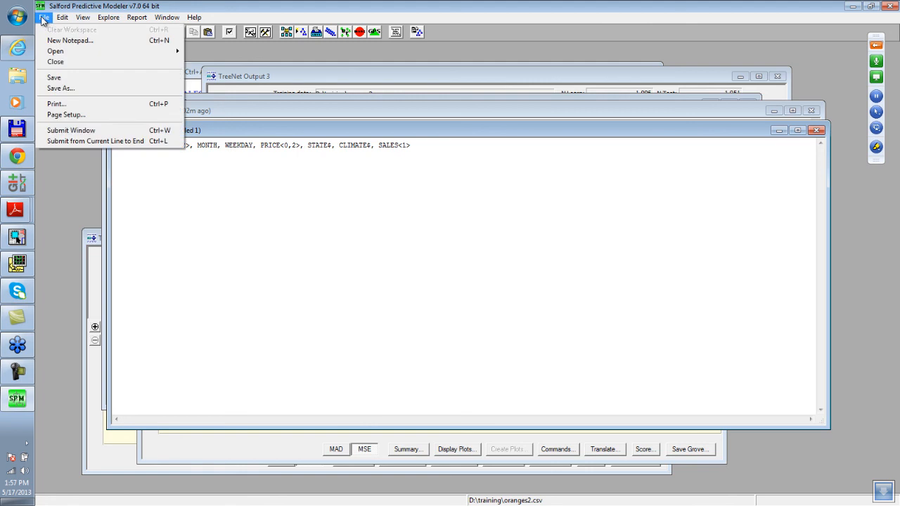
pyautogui.click(73, 131)
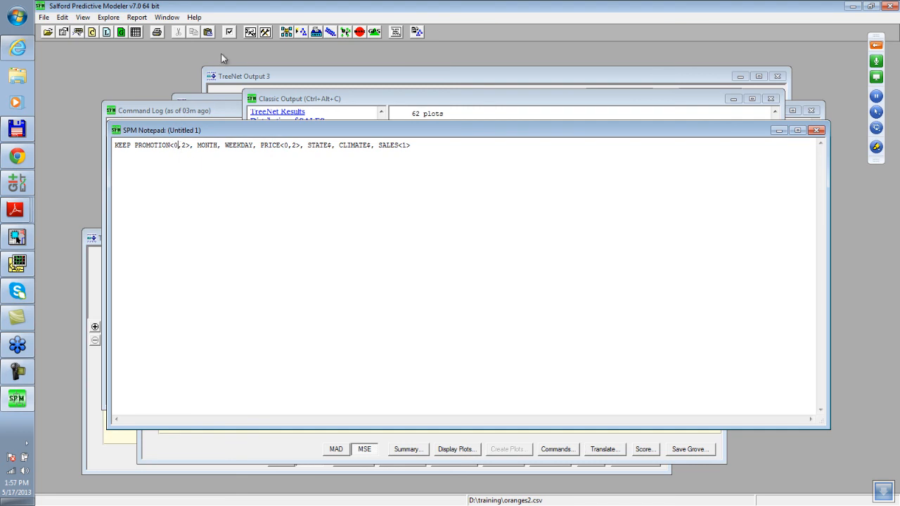
# Step: Change the lag terms to PROMOTION<0-2> and PRICE<0-2> and resubmit the notepad's KEEP command
pyautogui.press('BackSpace')
pyautogui.write('-')
pyautogui.press('Delete')
pyautogui.write('-')
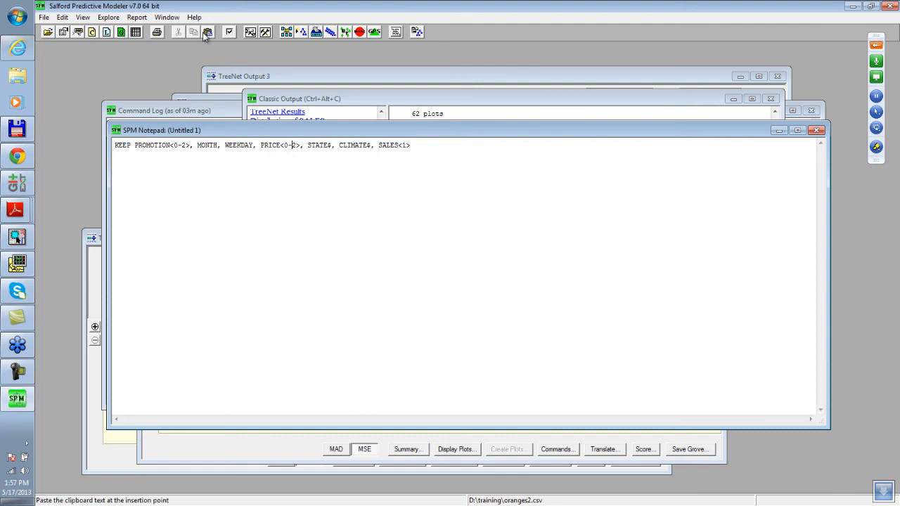
pyautogui.click(43, 17)
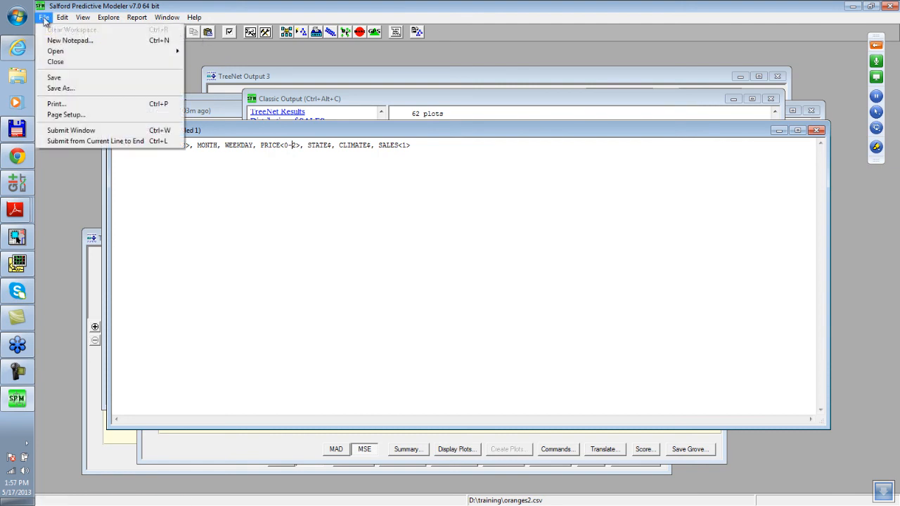
pyautogui.click(91, 131)
# Step: Run the "treenet go" command in the classic output to build the model
pyautogui.click(336, 104)
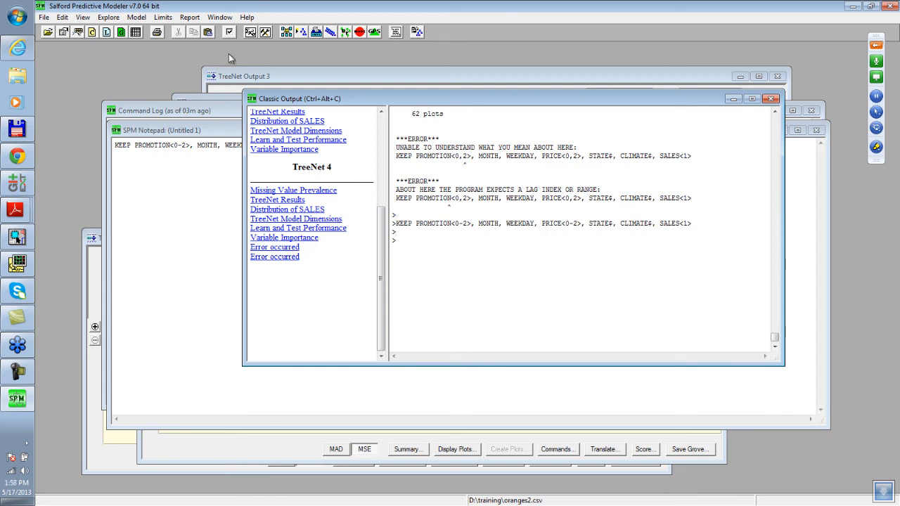
pyautogui.write('treenet go')
pyautogui.press('Return')
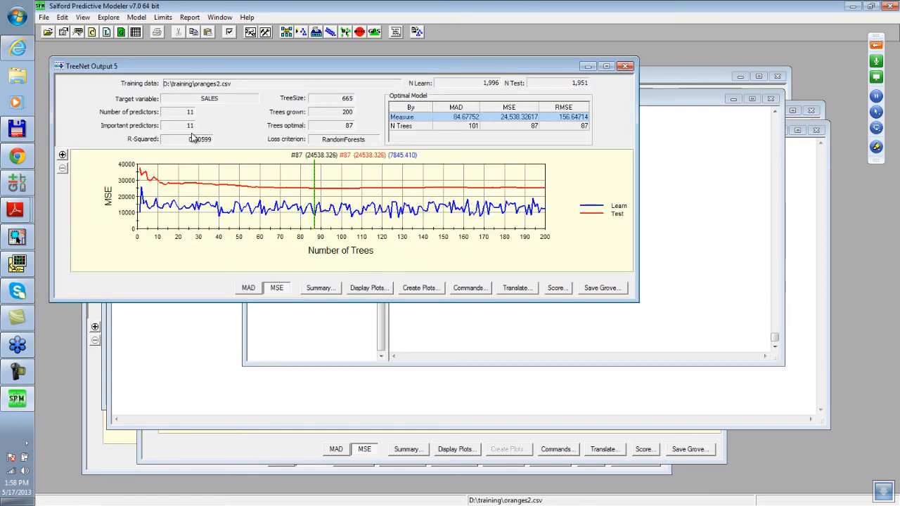
# Step: Arrange the windows and compare the R-squared and error measures of TreeNet Output 5 with TreeNet Output 4
pyautogui.moveTo(280, 69); pyautogui.dragTo(492, 53)
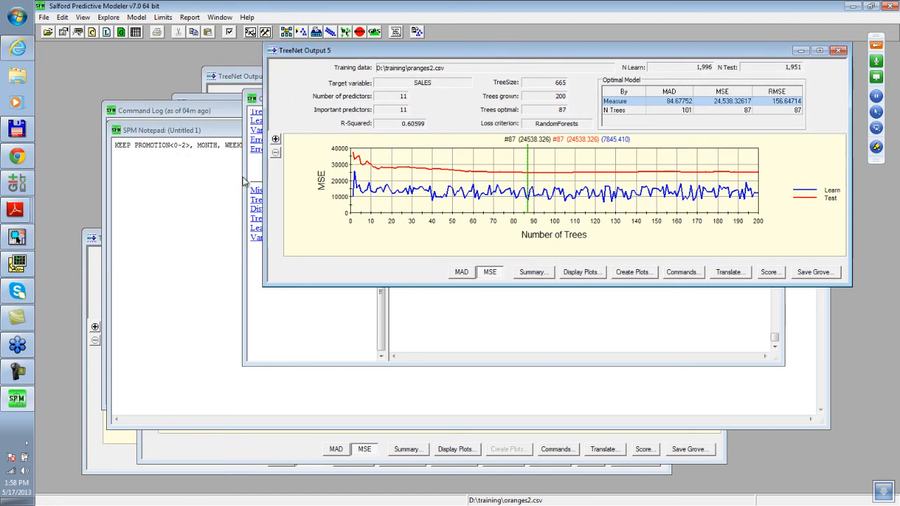
pyautogui.moveTo(179, 130); pyautogui.dragTo(198, 343)
pyautogui.moveTo(190, 112); pyautogui.dragTo(196, 336)
pyautogui.click(201, 165)
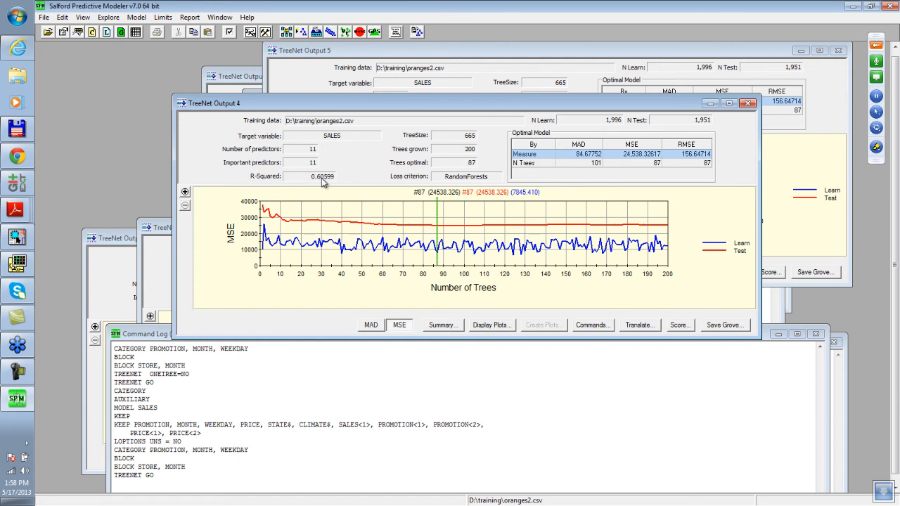
pyautogui.moveTo(463, 55); pyautogui.dragTo(404, 67)
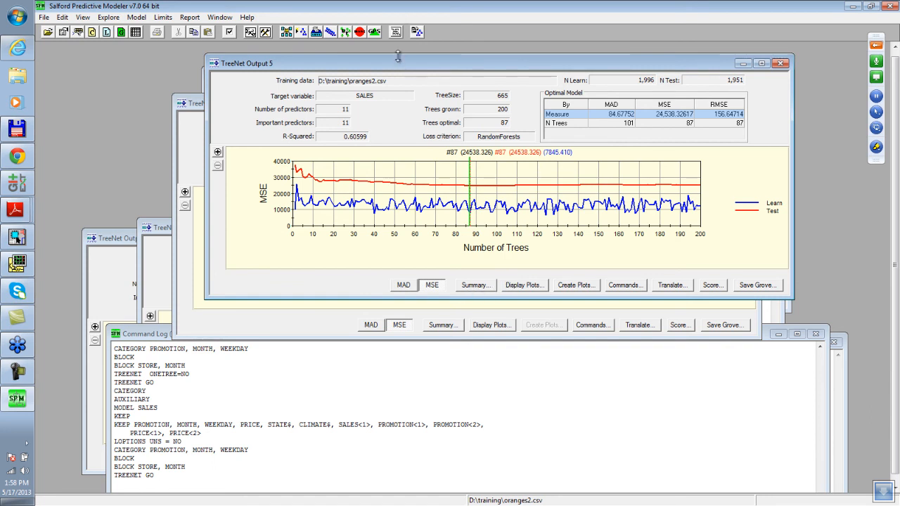
pyautogui.moveTo(399, 68); pyautogui.dragTo(423, 67)
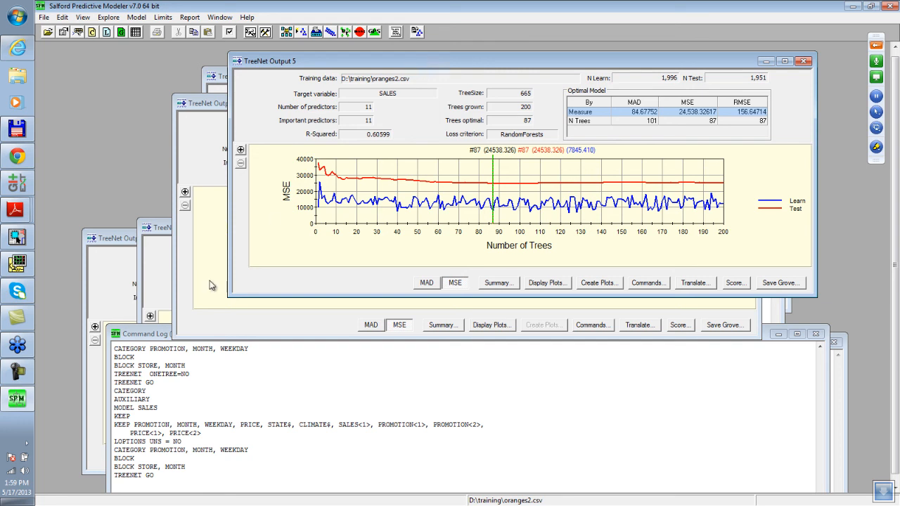
# Step: Bring the command log forward and highlight its last BLOCK STORE, MONTH command
pyautogui.moveTo(146, 393); pyautogui.dragTo(150, 384)
pyautogui.moveTo(177, 338); pyautogui.dragTo(178, 228)
pyautogui.click(170, 353)
pyautogui.moveTo(115, 357); pyautogui.dragTo(188, 357)
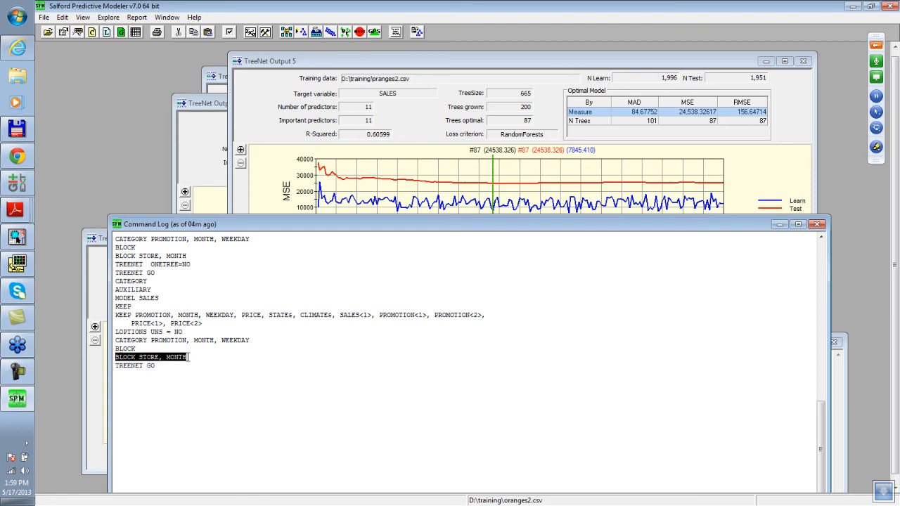
# Step: Bring TreeNet Output 5 forward, then open the model setup and examine its lag values and block variables beside the output
pyautogui.click(129, 358)
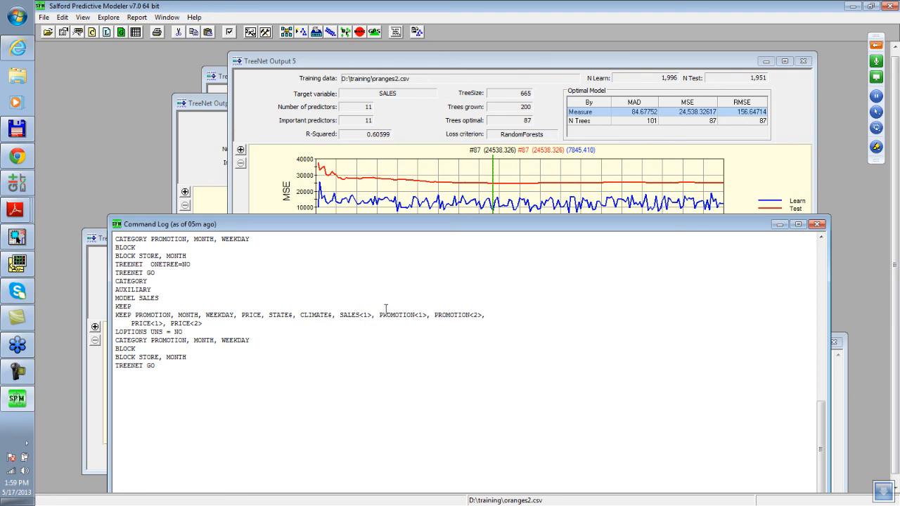
pyautogui.click(444, 63)
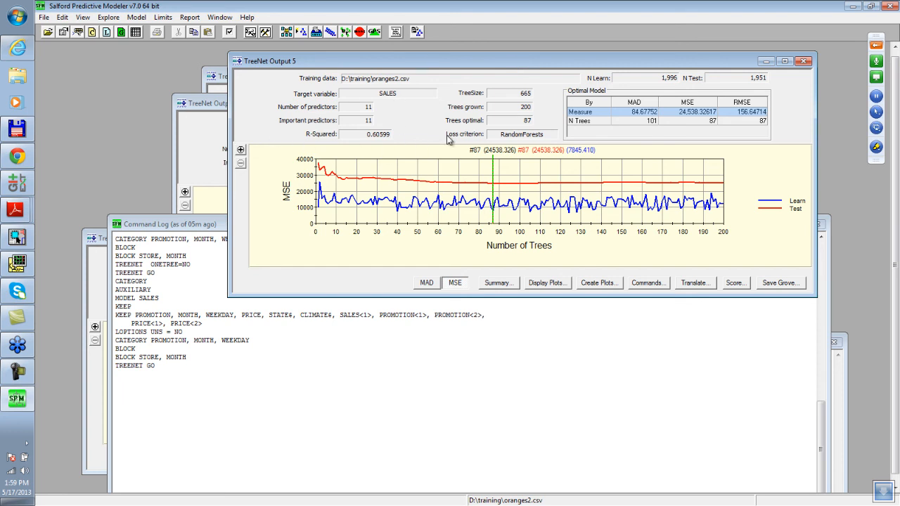
pyautogui.click(284, 34)
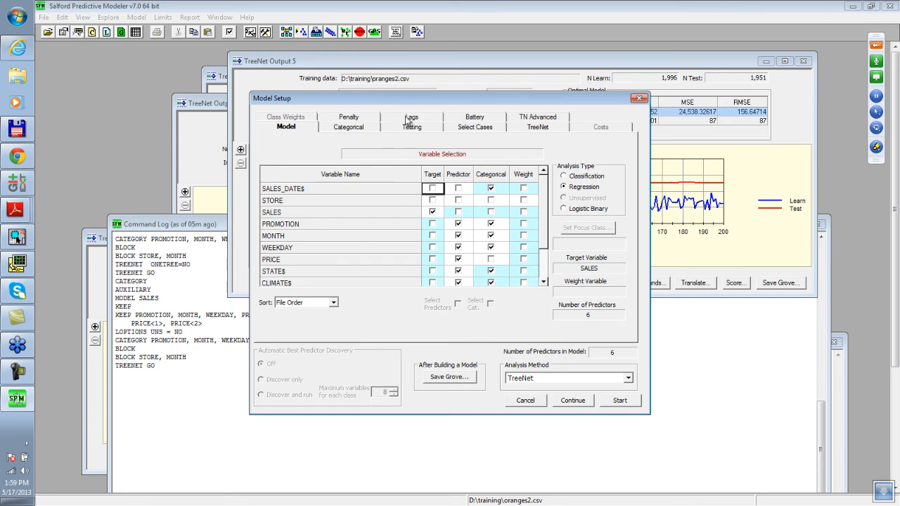
pyautogui.click(410, 118)
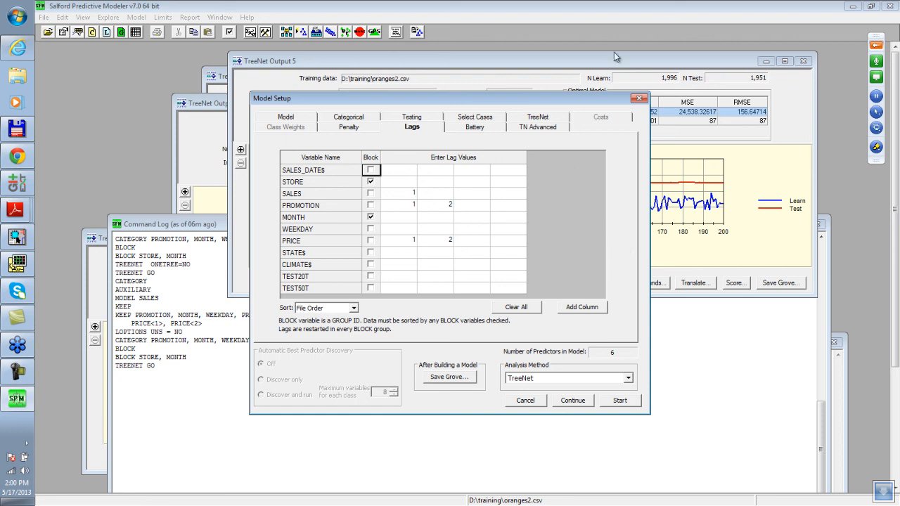
pyautogui.moveTo(511, 103); pyautogui.dragTo(471, 117)
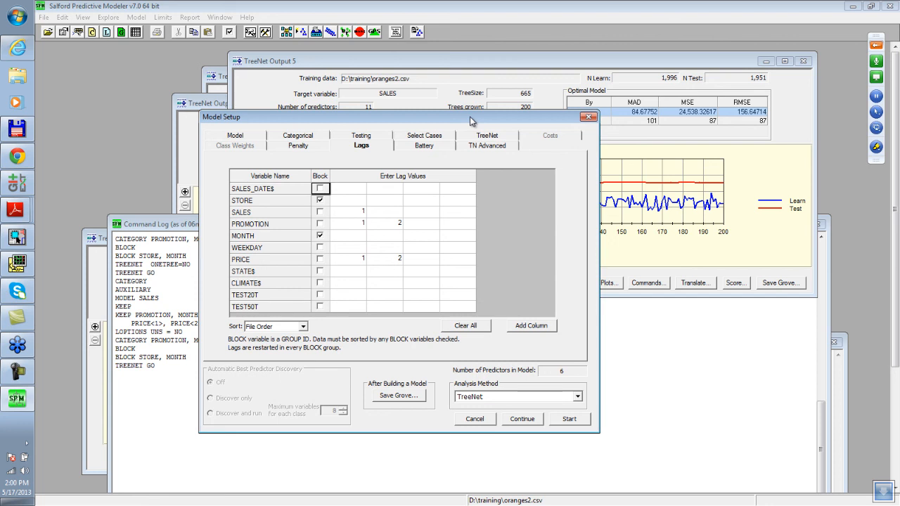
pyautogui.moveTo(422, 122); pyautogui.dragTo(369, 127)
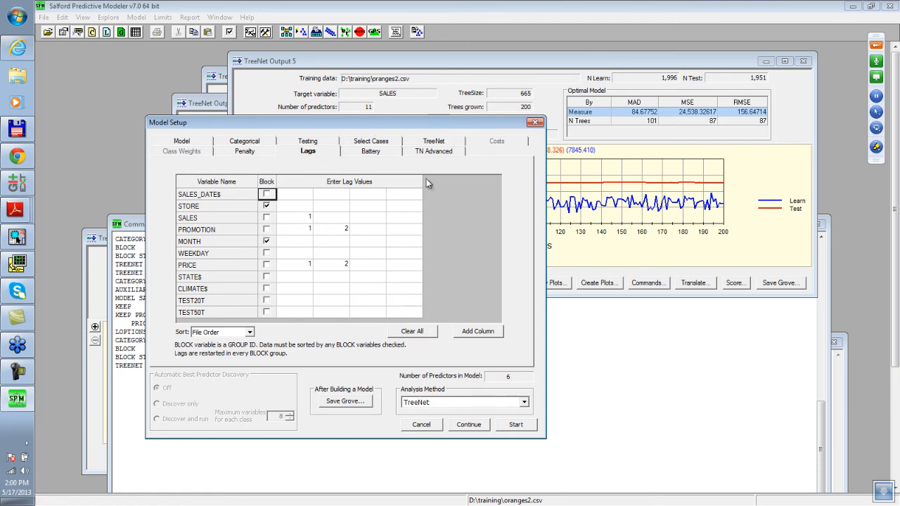